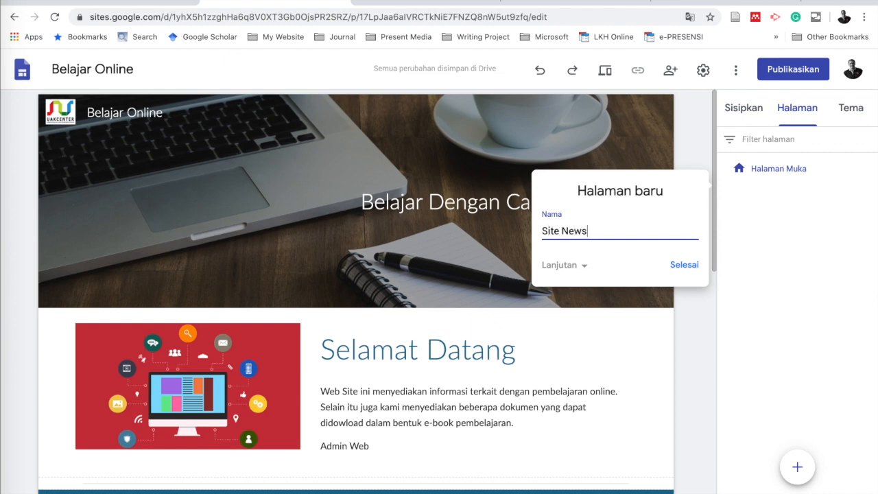
Step: Finish creating the Site News page and add another new page named Dokumen
left_click(678, 266)
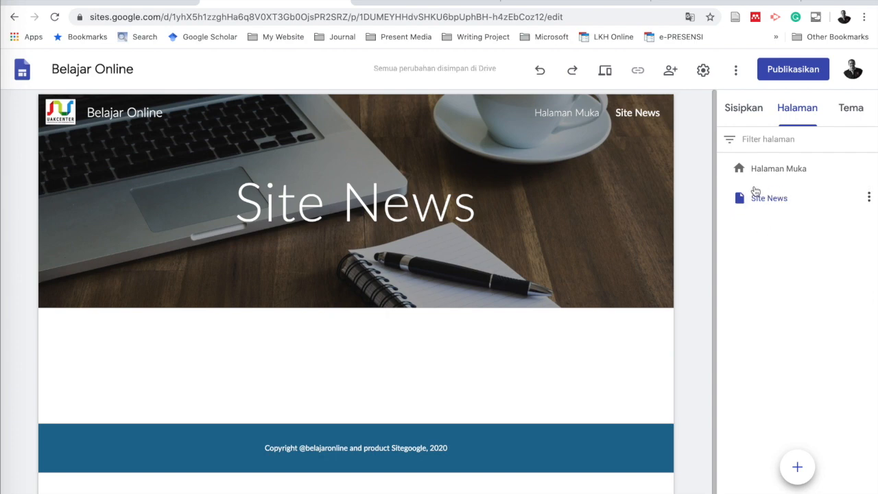
left_click(798, 468)
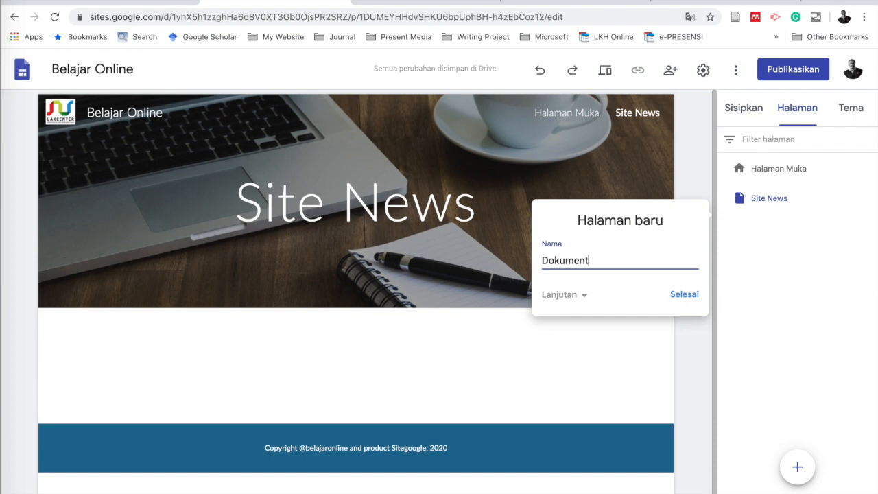
left_click(685, 295)
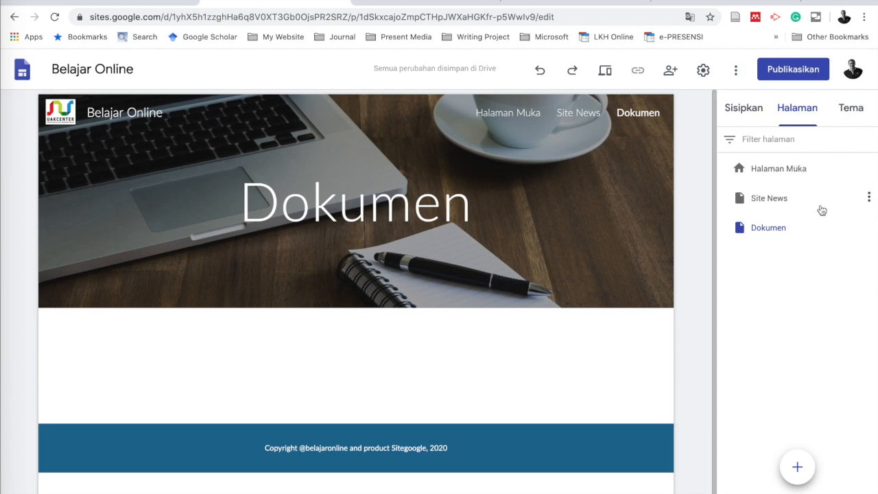
Step: Look through the Halaman Muka, Site News and Dokumen pages to compare their contents
left_click(761, 176)
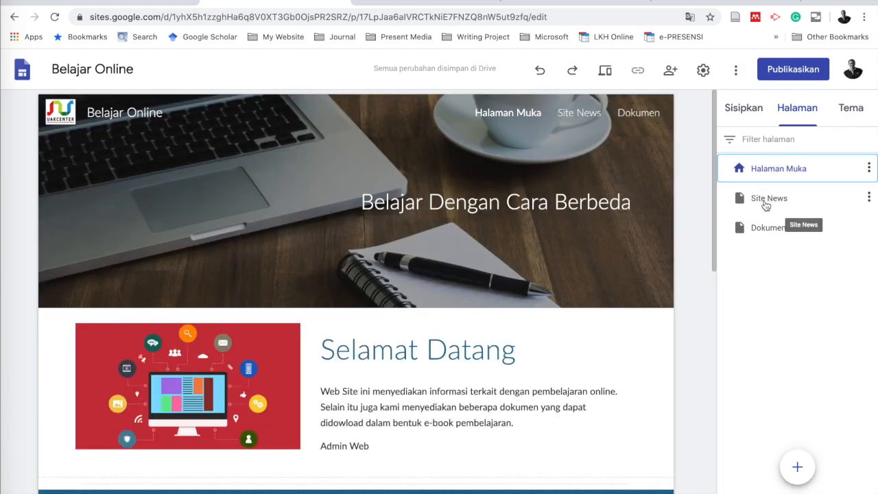
left_click(766, 204)
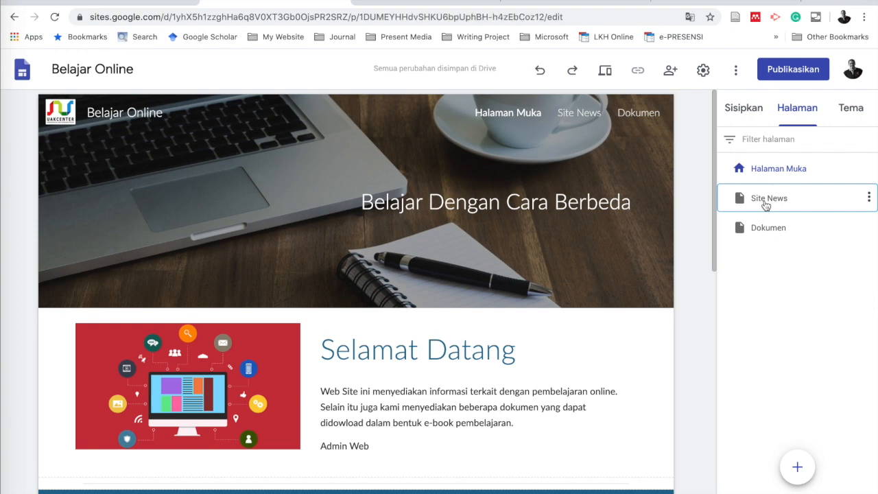
left_click(767, 230)
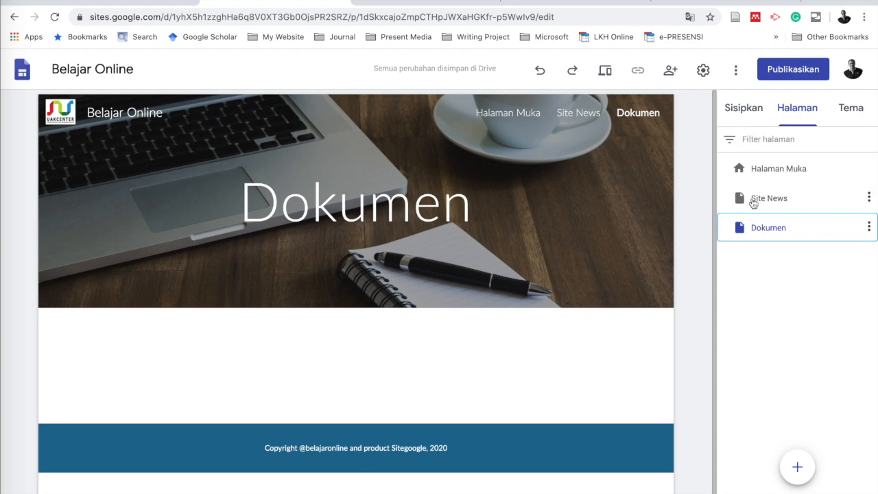
left_click(759, 201)
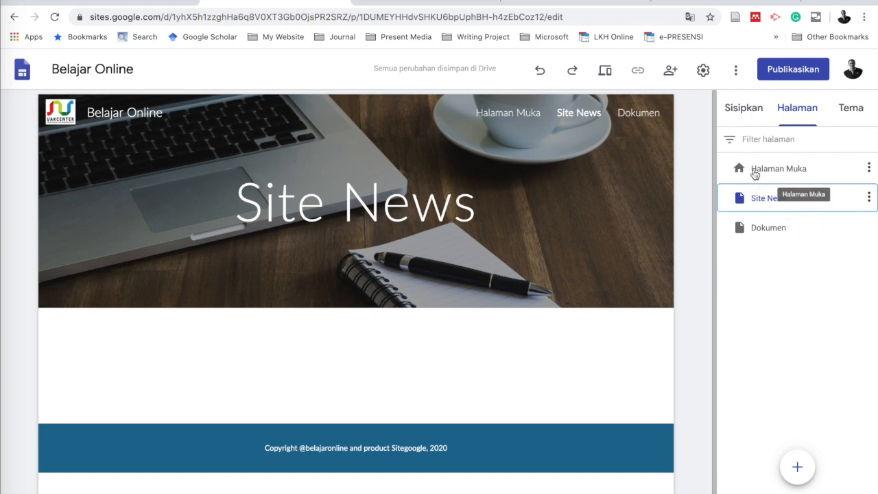
left_click(755, 173)
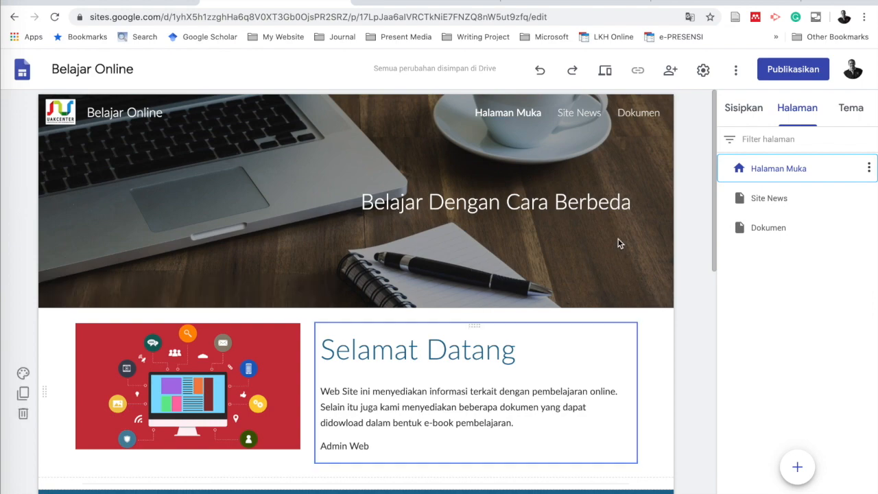
scroll(424, 329, "down", 4)
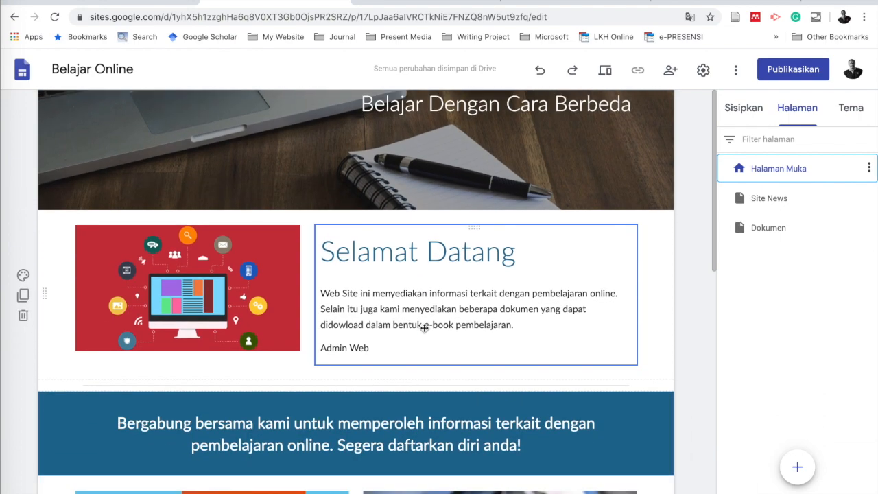
scroll(423, 328, "up", 3)
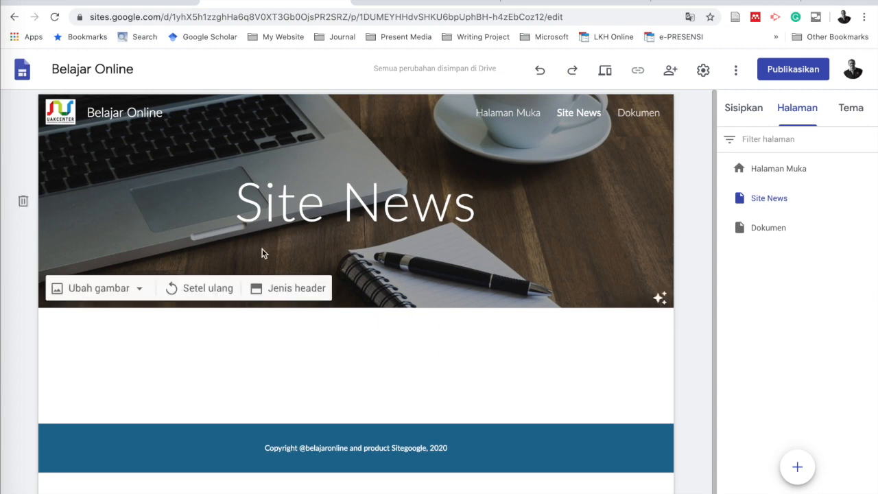
Step: Change the Site News page's header type to Khusus judul (title only)
left_click(300, 289)
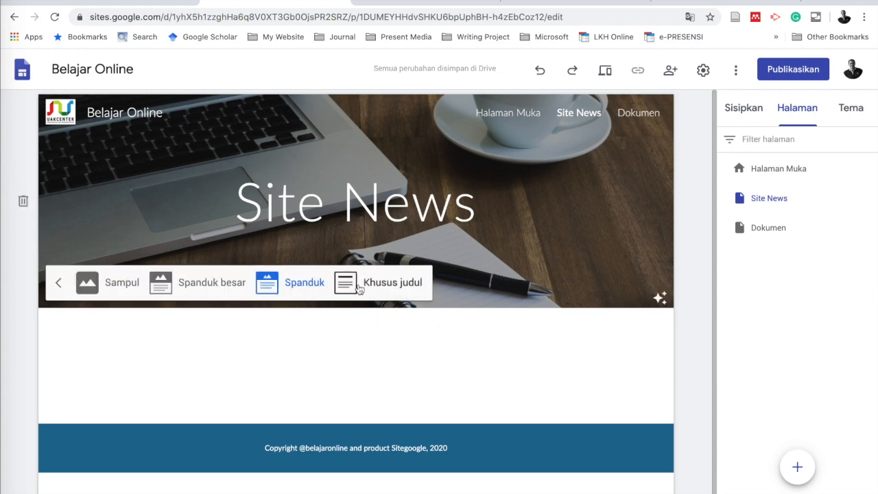
left_click(382, 282)
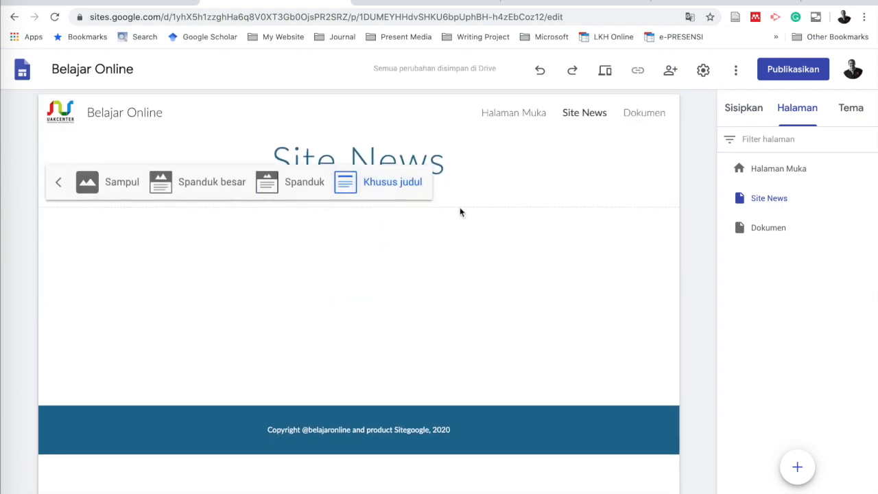
left_click(471, 166)
left_click(576, 172)
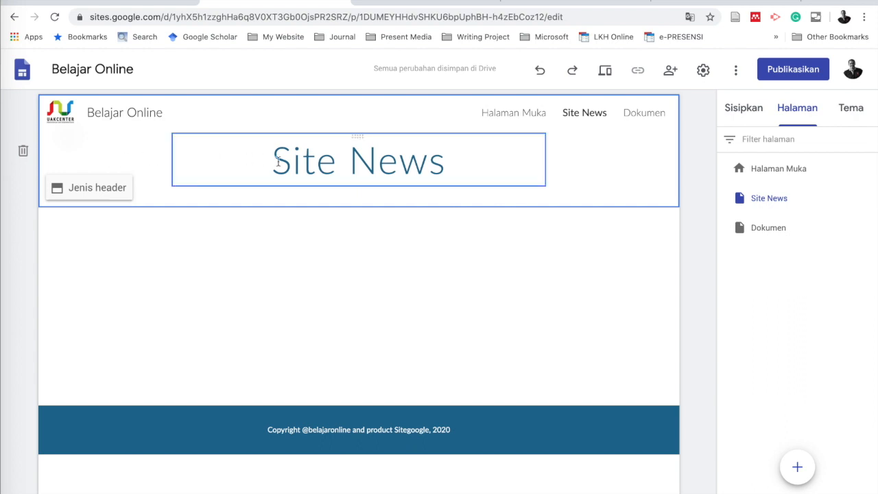
left_click(472, 165)
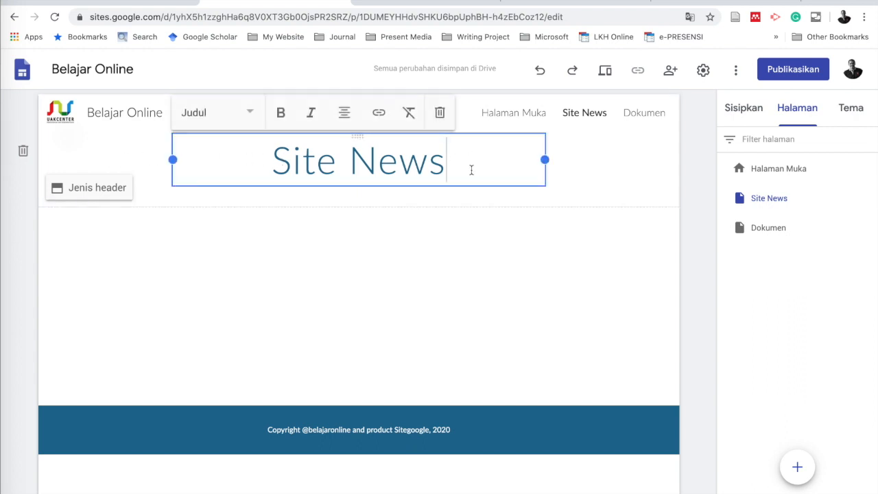
left_click(446, 256)
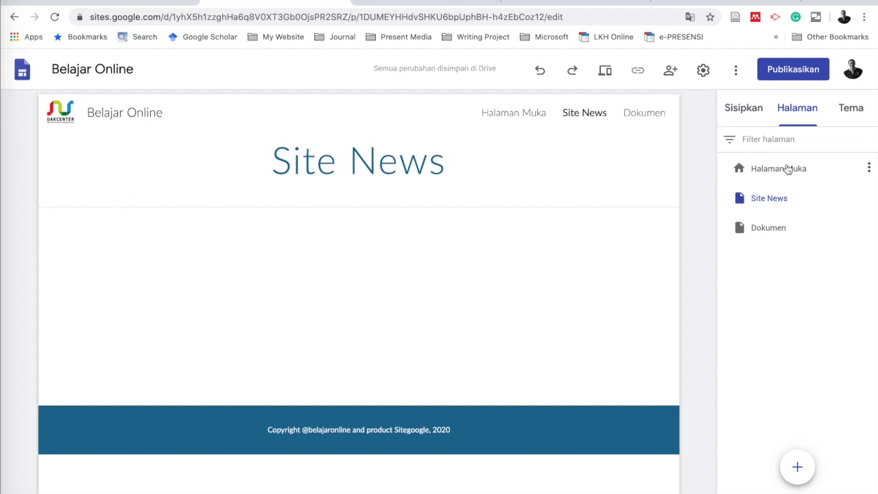
Step: Start inserting a YouTube video on the Site News page and search for "covid 19"
left_click(744, 108)
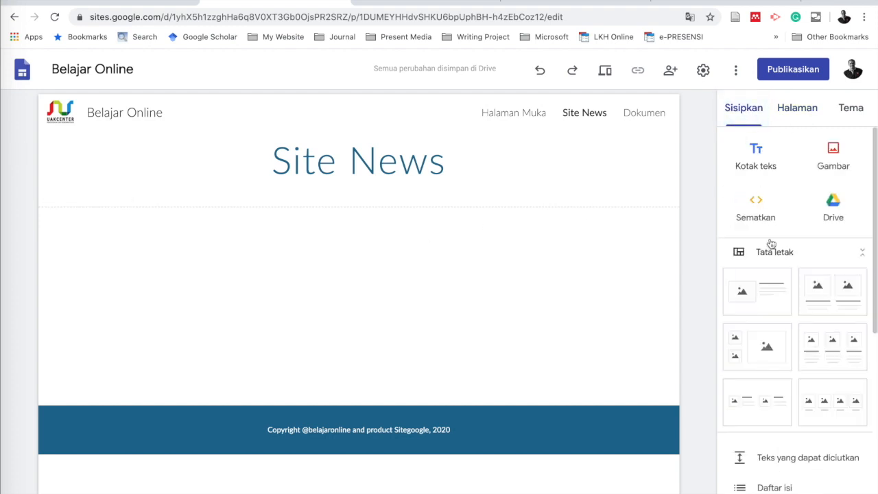
scroll(770, 352, "down", 5)
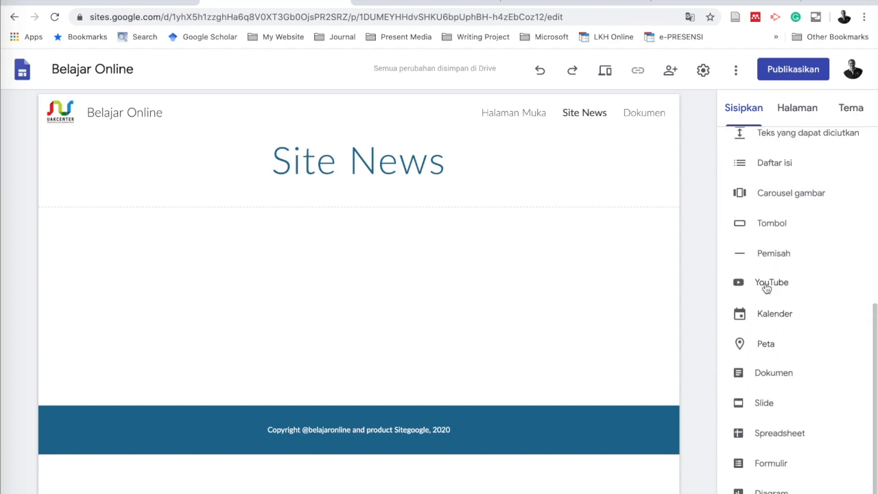
left_click(765, 283)
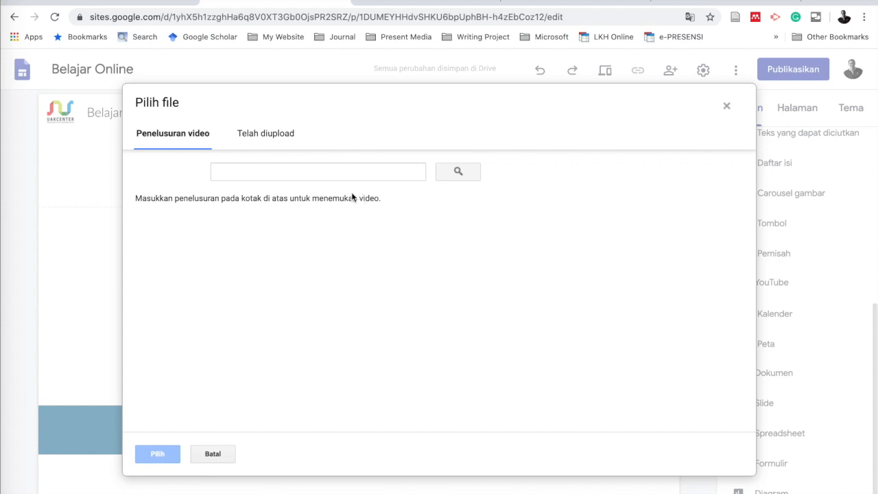
left_click(272, 172)
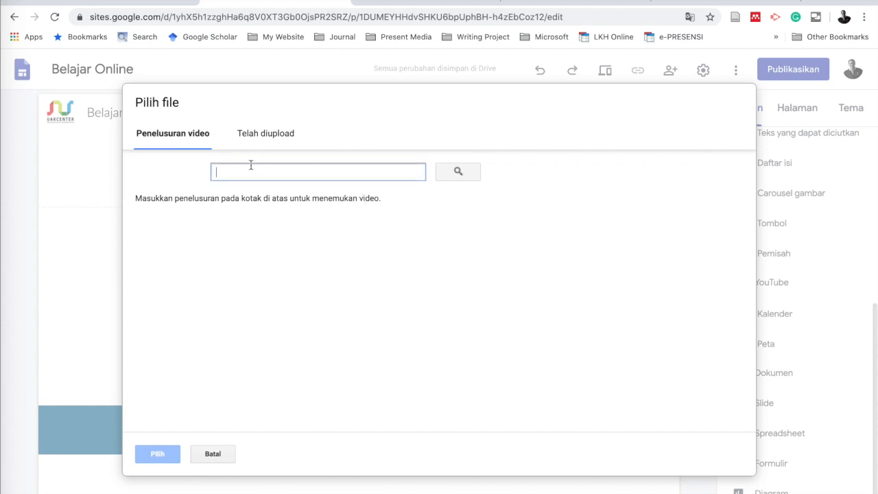
type("covid 19")
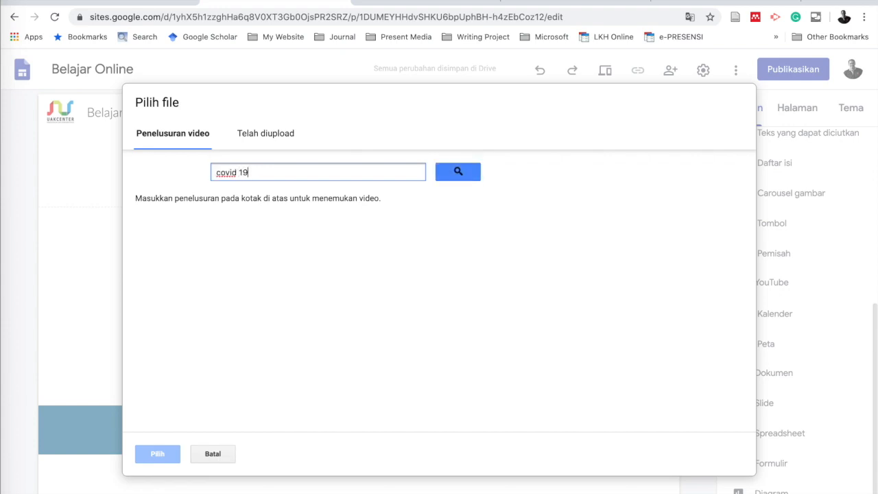
key("Return")
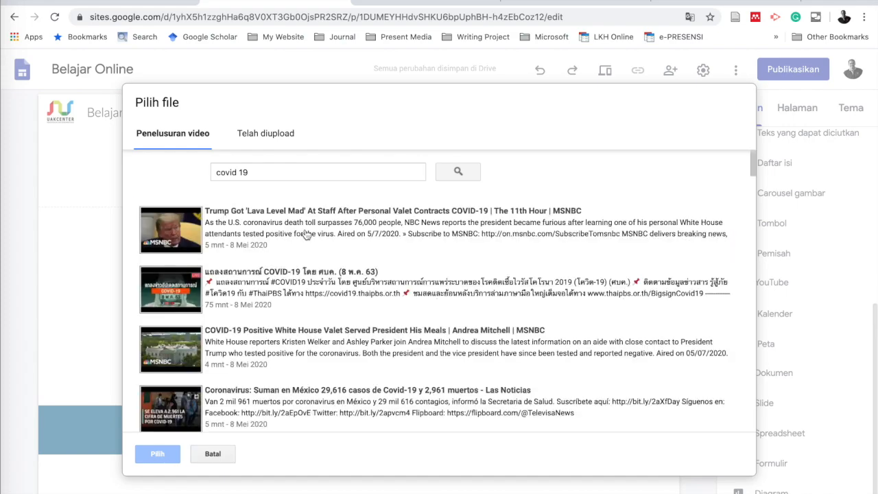
Step: Insert the "Update 8 Mei: 13.112 Positif Corona" video and shrink it to about a third of the content width
scroll(293, 320, "down", 3)
scroll(294, 319, "down", 5)
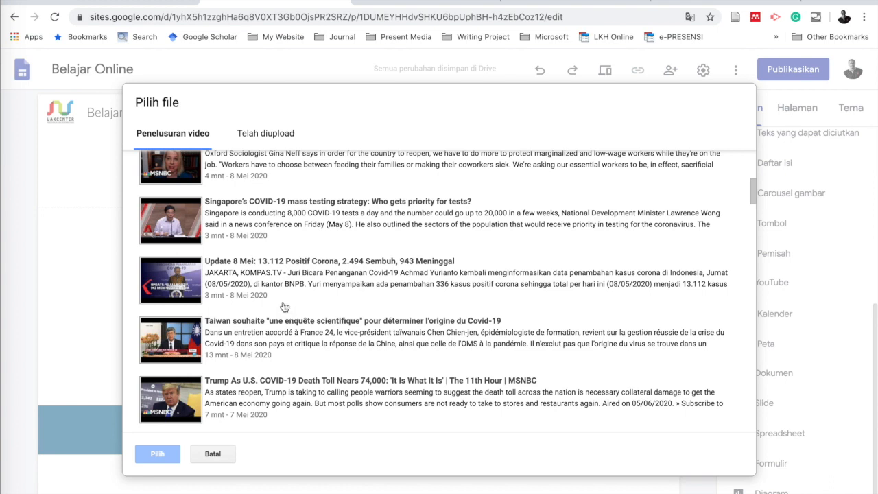
left_click(243, 267)
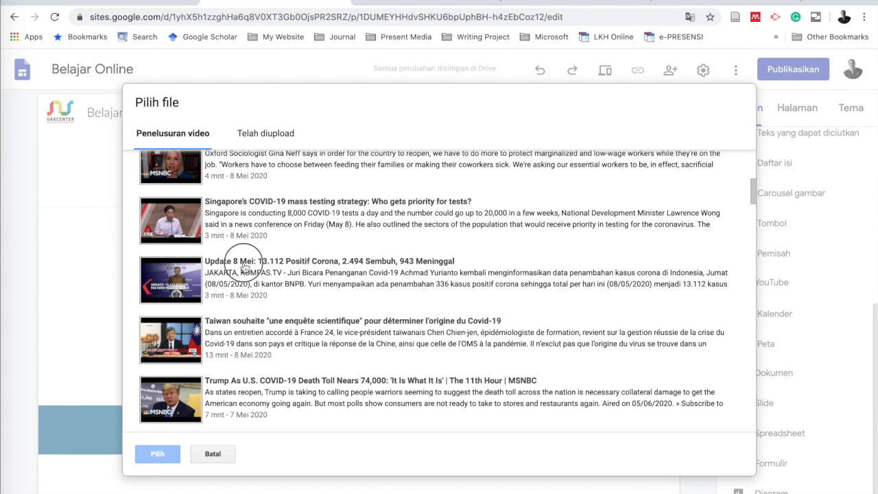
left_click(165, 453)
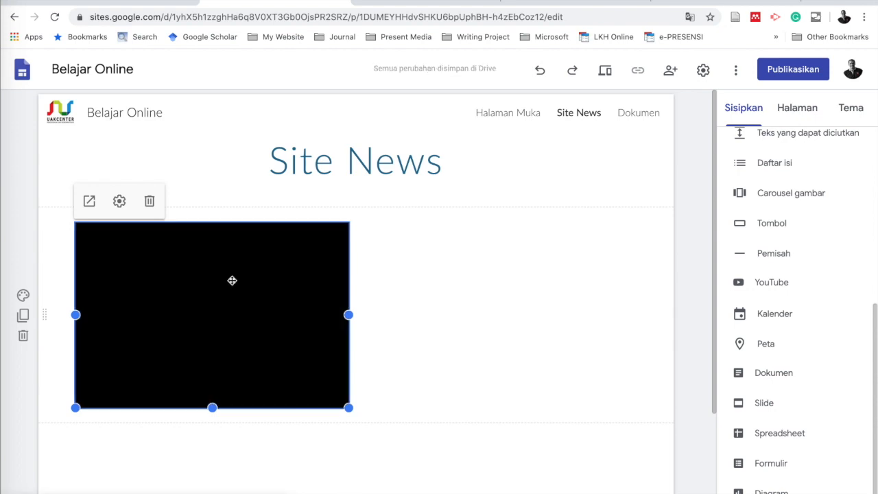
left_click_drag(349, 408, 267, 325)
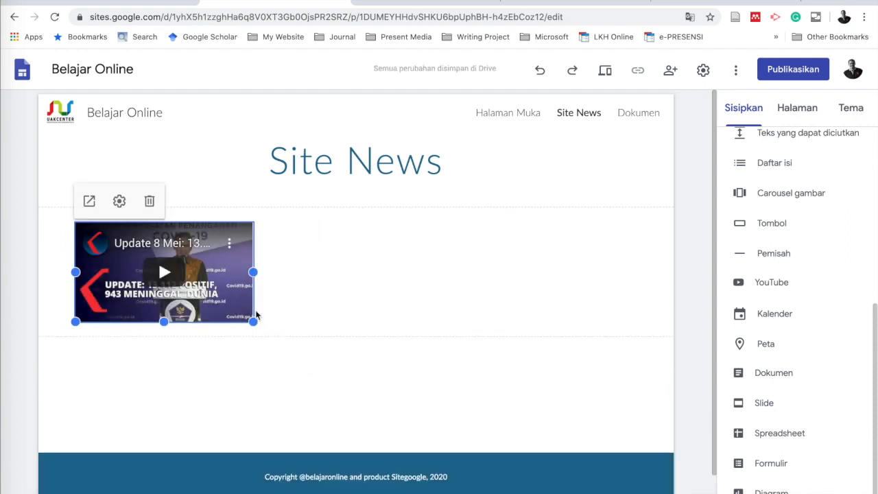
left_click(202, 206)
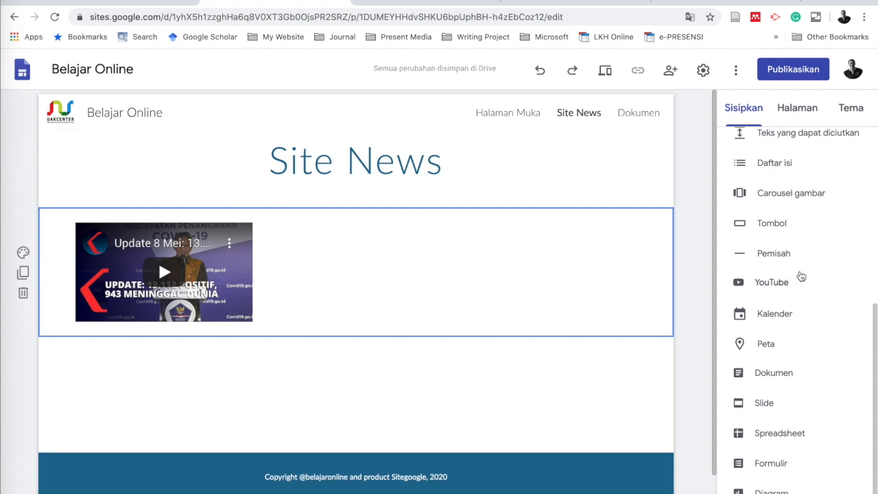
Step: Add a text box in its own section above the video, reading "Berita tentang Corona-19"
scroll(790, 246, "up", 5)
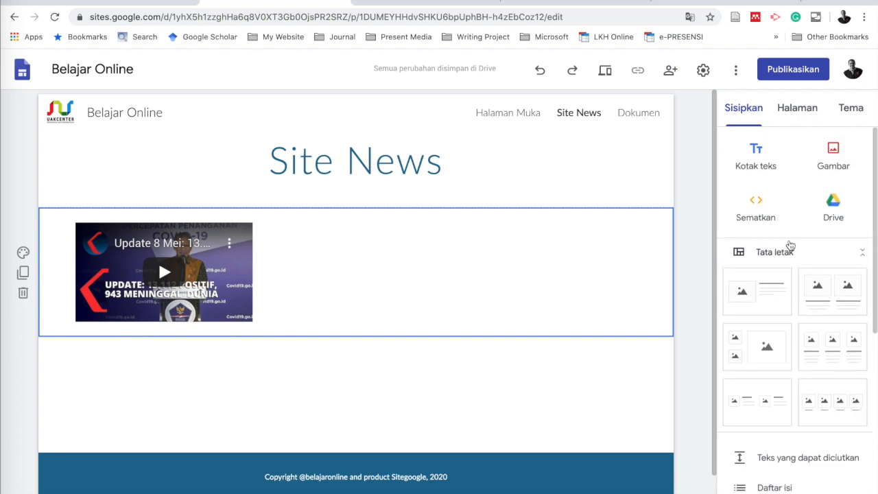
left_click(755, 162)
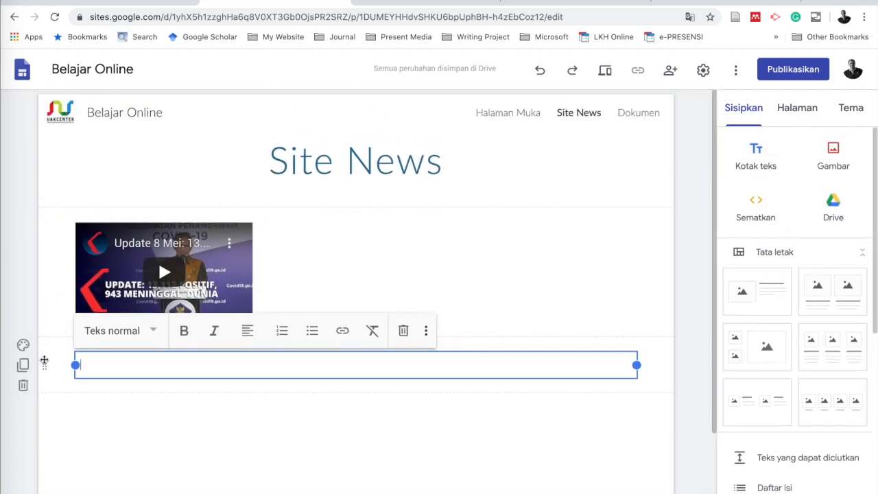
left_click(42, 320)
left_click_drag(42, 319, 42, 230)
left_click(118, 234)
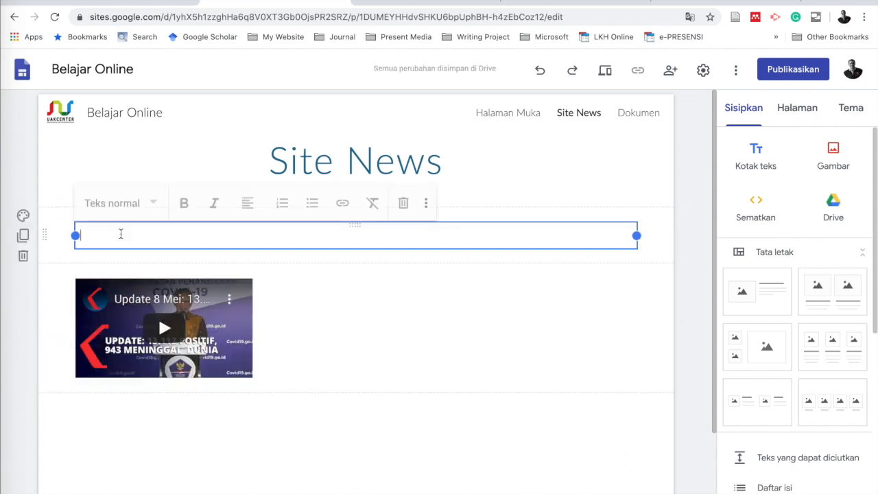
type("Berita tentang Corona")
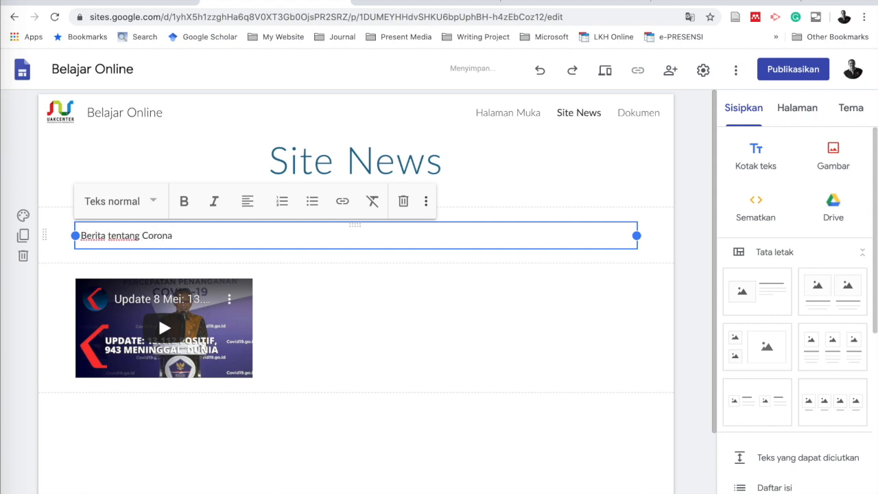
type("-19")
left_click(282, 418)
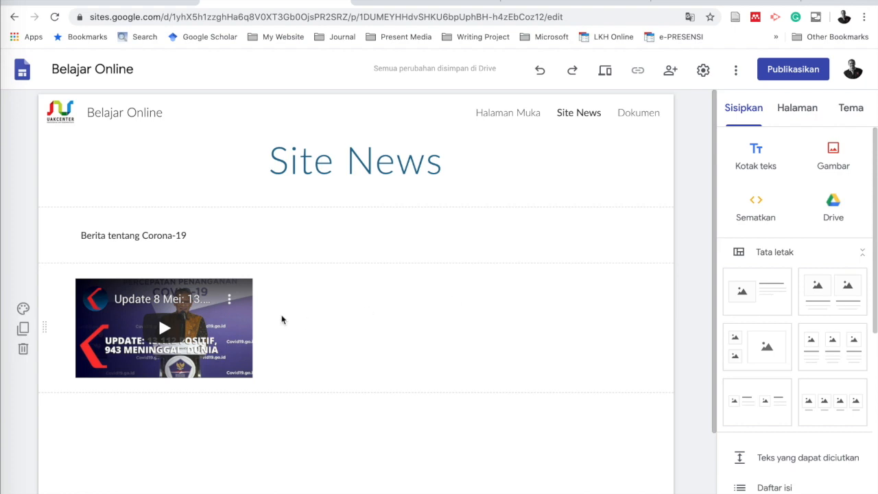
Step: Give the "Berita tentang Corona-19" section the solid blue background style
left_click(240, 231)
left_click(23, 215)
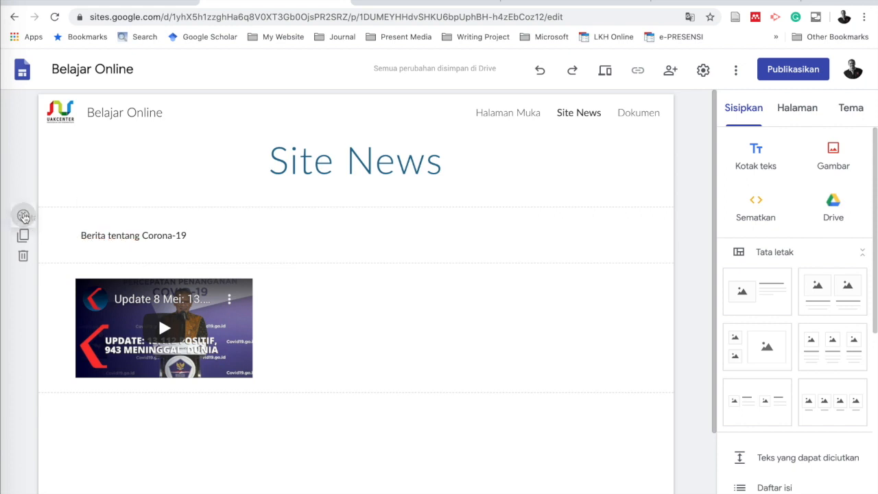
left_click(103, 290)
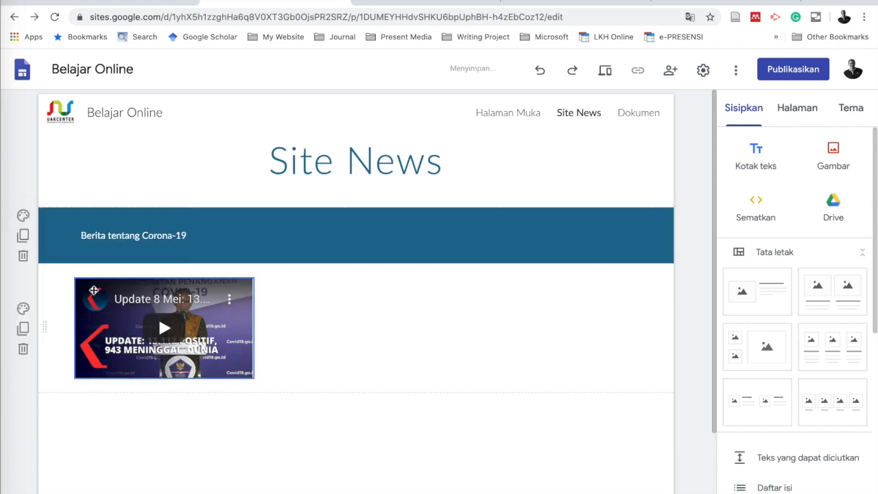
Step: Apply the smaller Judul heading style to the "Berita tentang Corona-19" text
left_click(187, 235)
left_click_drag(187, 235, 137, 232)
left_click(152, 202)
left_click(116, 282)
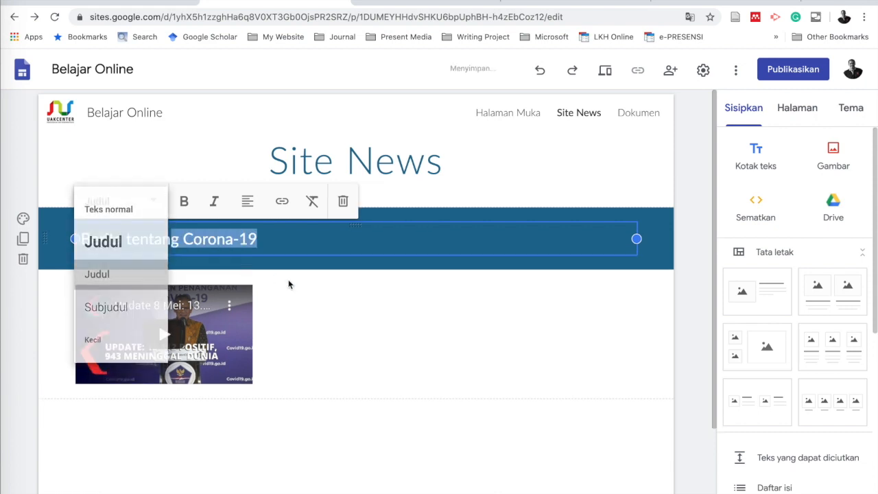
left_click(353, 322)
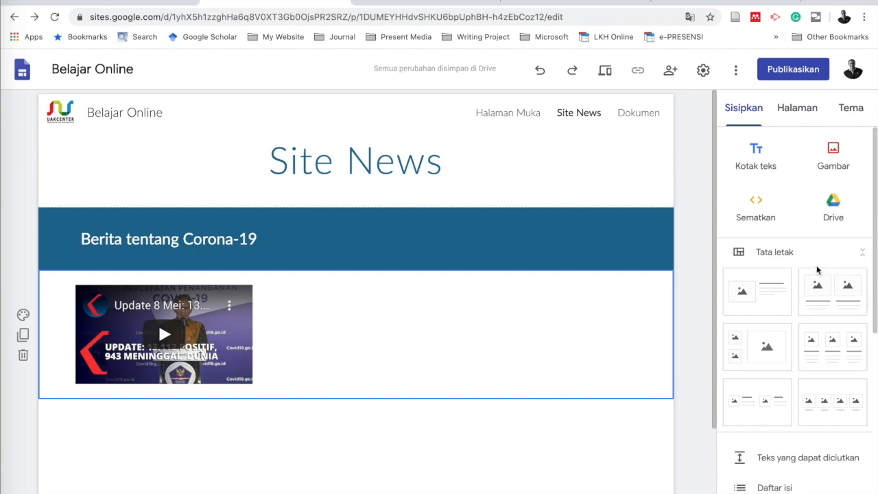
Step: Insert the YouTube video "Update Corona 08 Mei: Positif 13.112, Sembuh 2.494, Meninggal 943", found by searching for "corona"
scroll(818, 270, "down", 5)
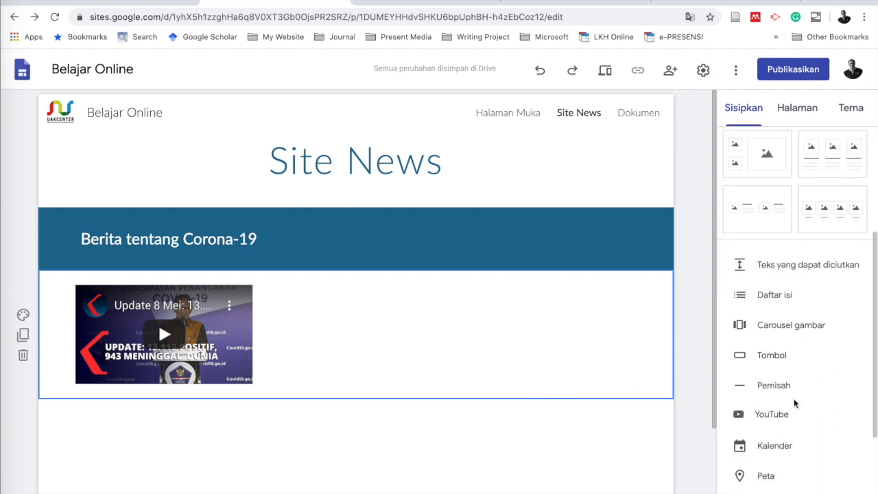
left_click(789, 415)
left_click(261, 171)
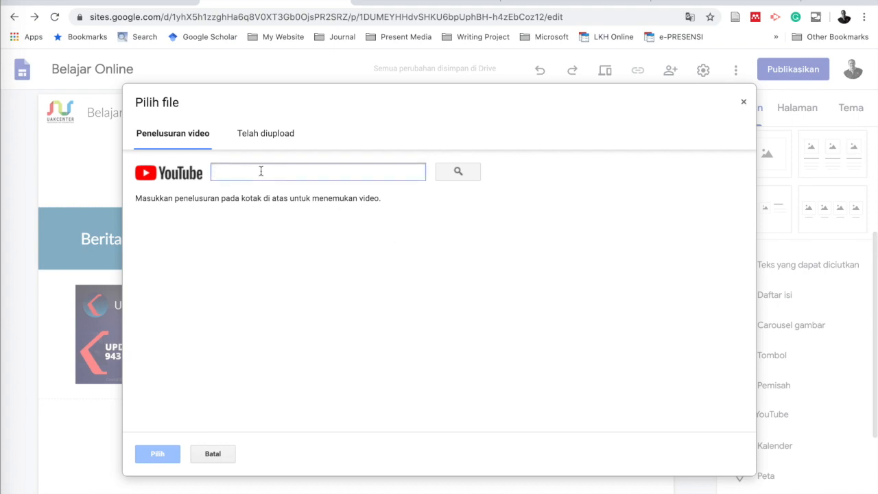
type("corona")
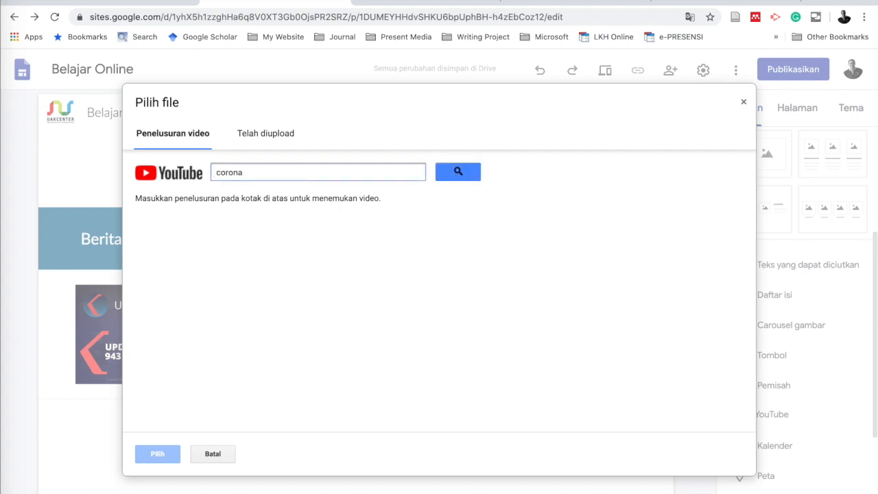
key("Return")
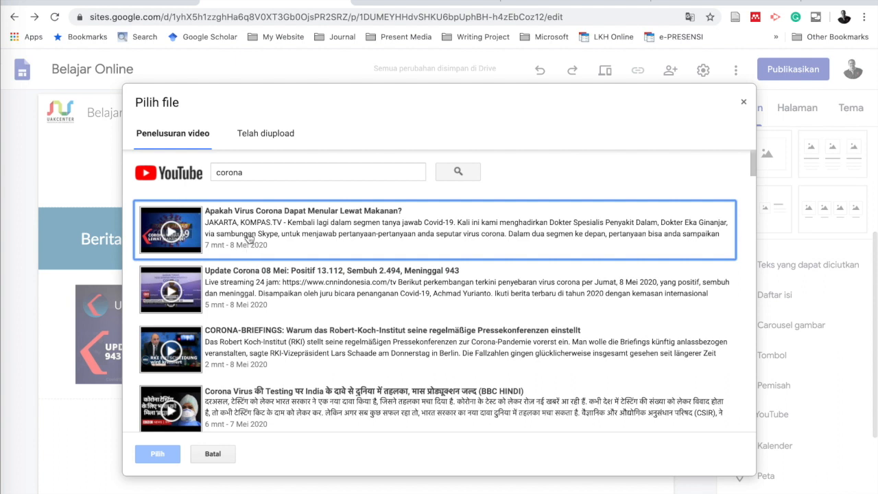
left_click(238, 276)
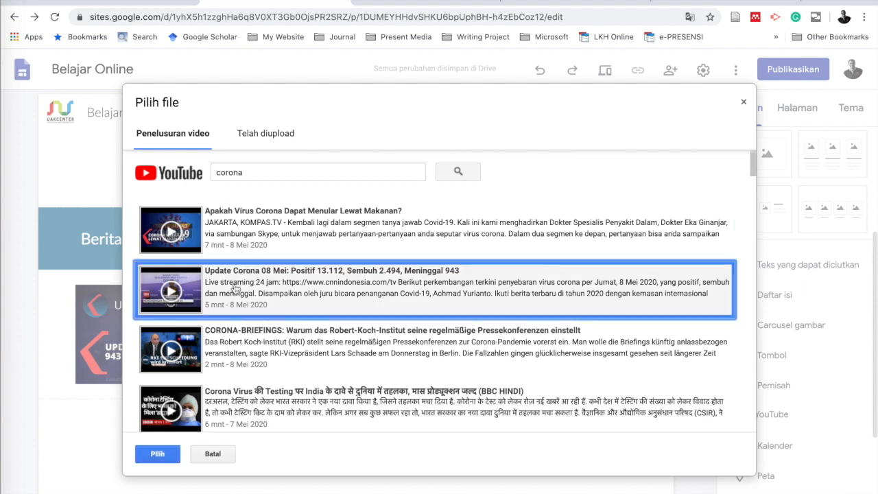
left_click(158, 453)
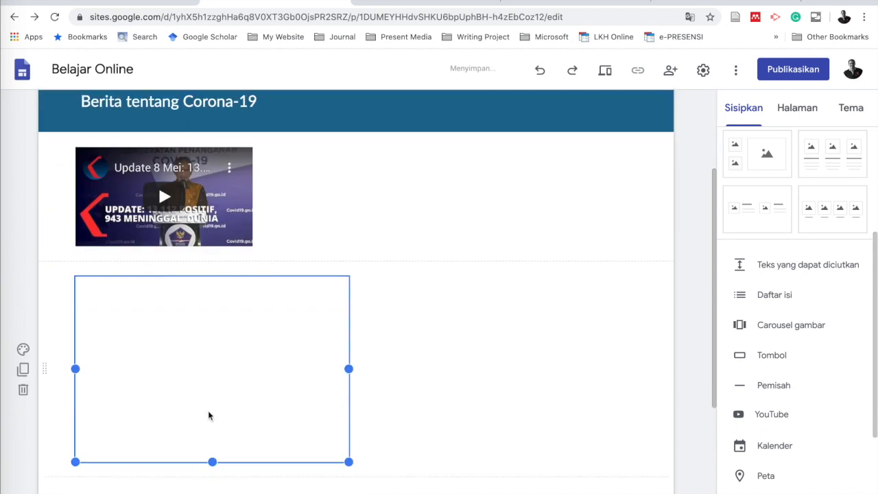
Step: Shrink the new CNN Indonesia video, place it beside the first Corona video and match its height to that video
scroll(349, 309, "down", 2)
scroll(272, 256, "up", 2)
scroll(272, 256, "up", 1)
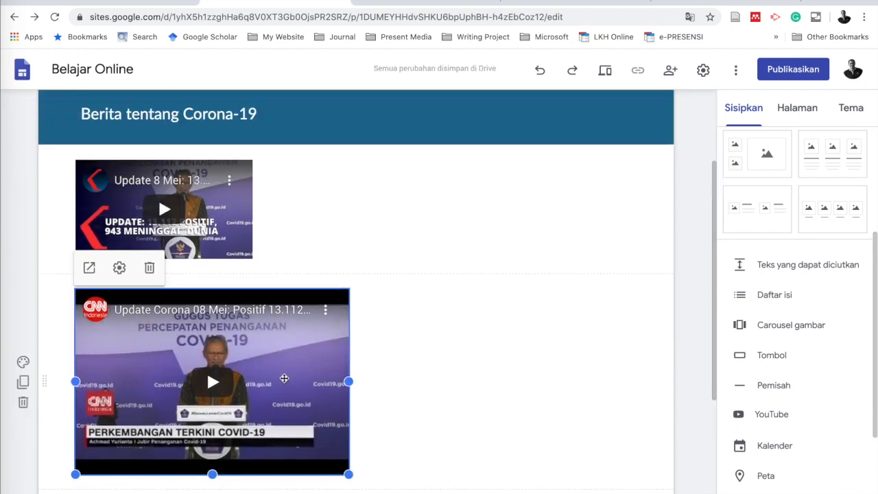
left_click_drag(348, 474, 254, 369)
left_click_drag(227, 314, 330, 224)
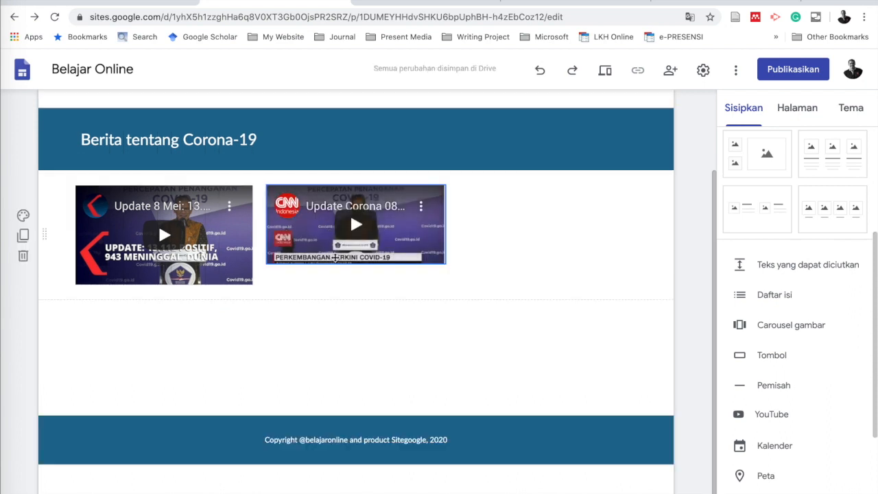
left_click_drag(357, 263, 357, 291)
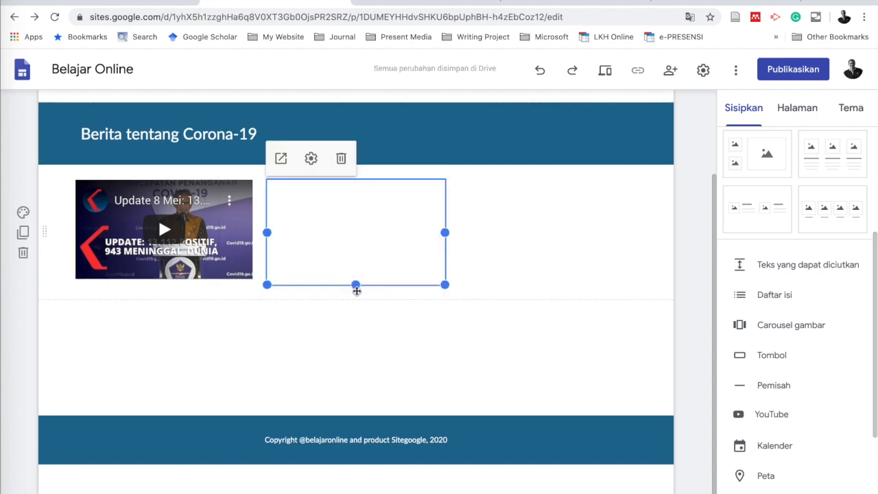
left_click_drag(356, 284, 356, 284)
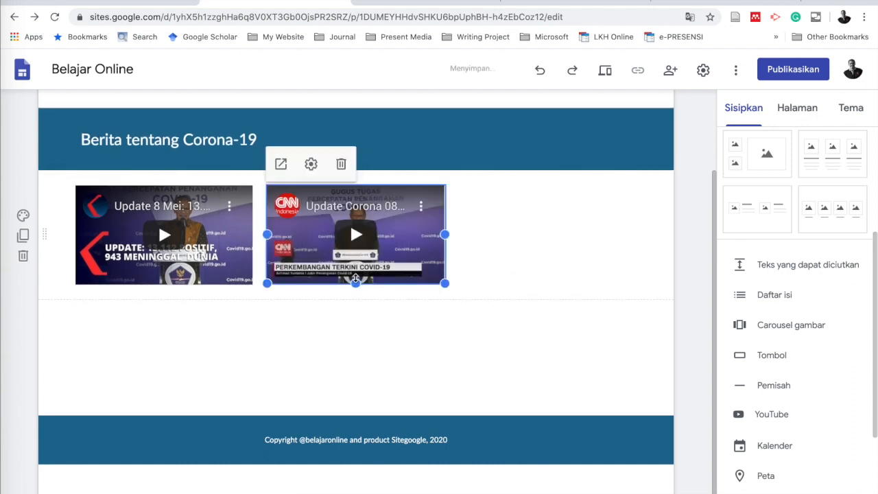
left_click(392, 326)
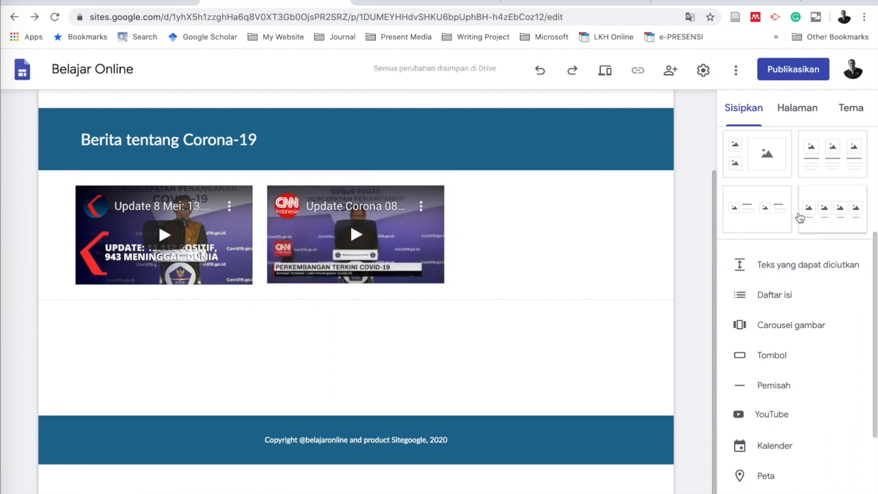
Step: Add a text box below the two videos reading "Berita tentang Virtual Learning"
scroll(796, 213, "up", 5)
left_click(757, 157)
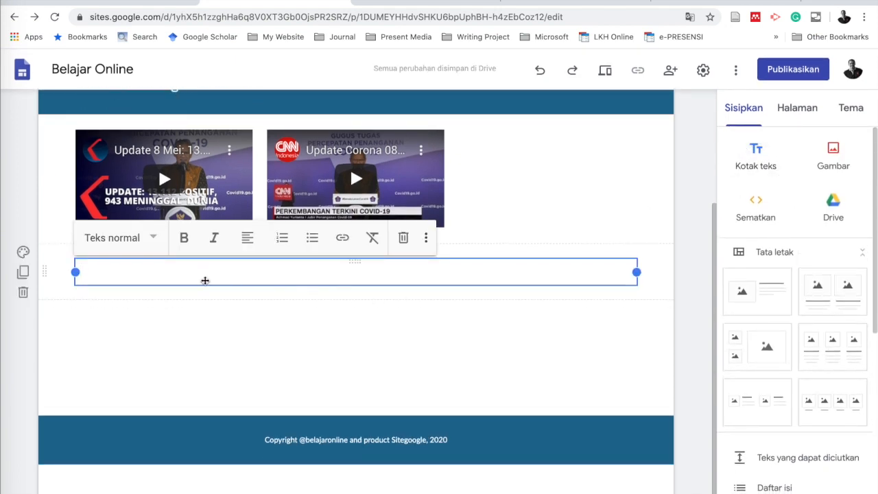
type("Berita tentang")
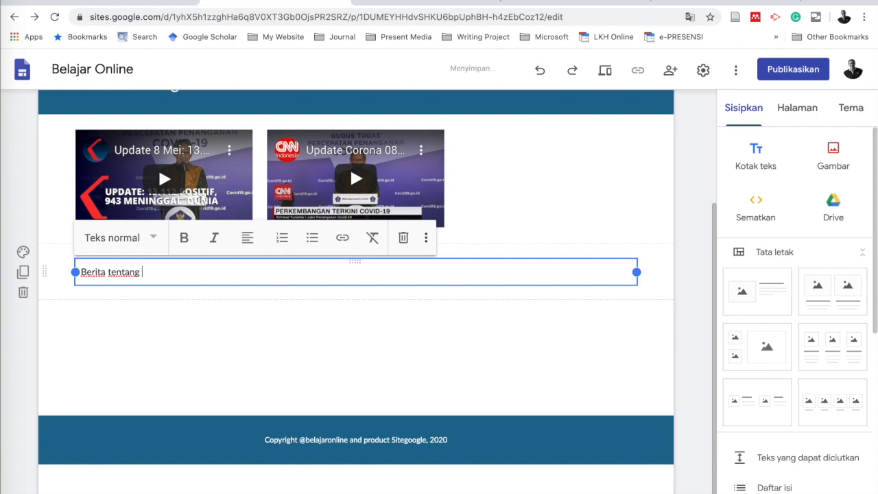
type(" Virtual Learning")
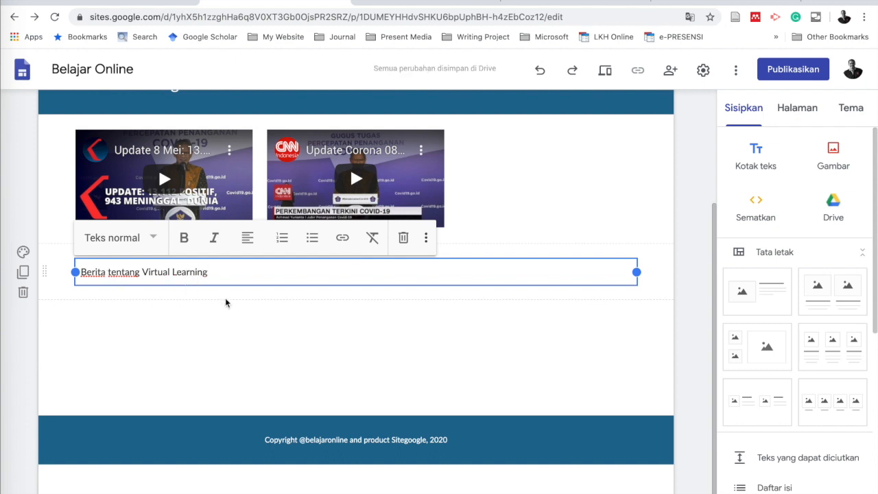
left_click(247, 316)
Step: Give the "Berita tentang Virtual Learning" section the Penekanan 2 background
left_click(199, 273)
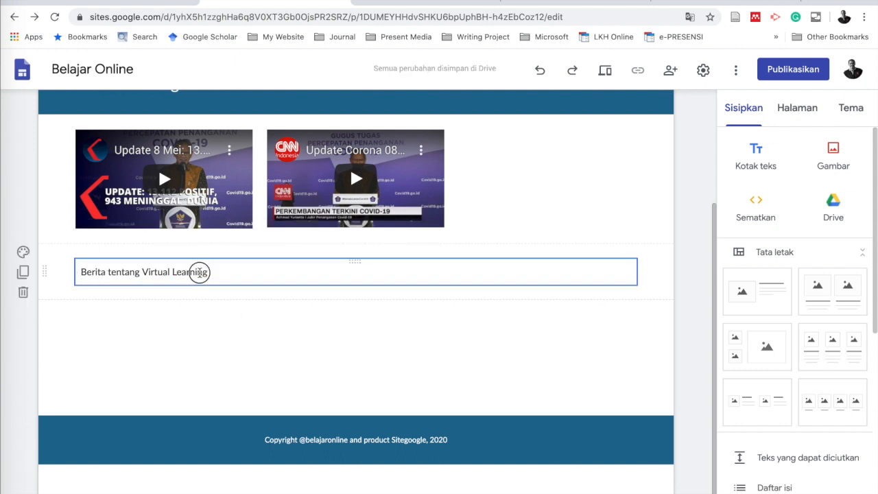
left_click(23, 252)
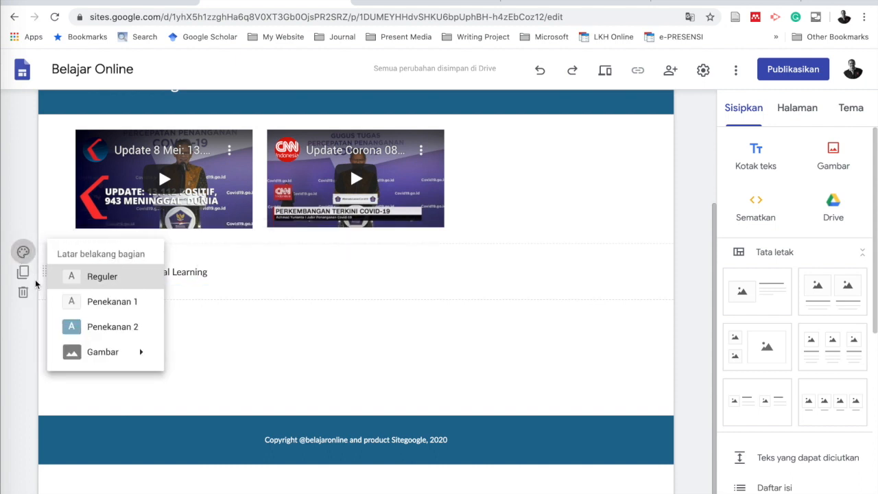
left_click(82, 327)
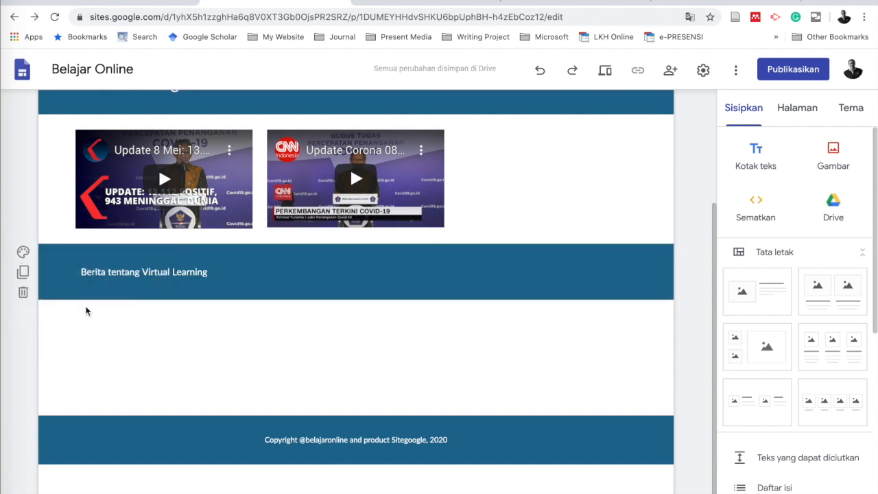
Step: Apply the same heading style as the Corona-19 heading to the "Berita tentang Virtual Learning" text
left_click(99, 271)
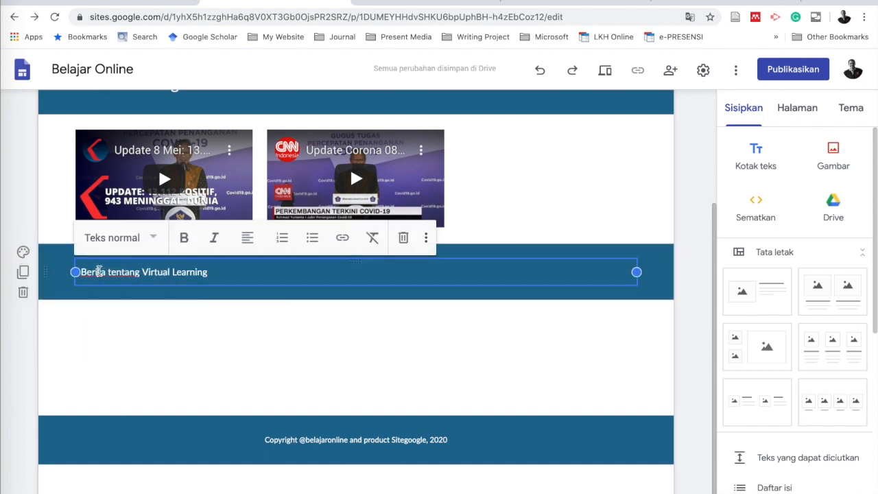
left_click(151, 238)
left_click(113, 310)
left_click(307, 345)
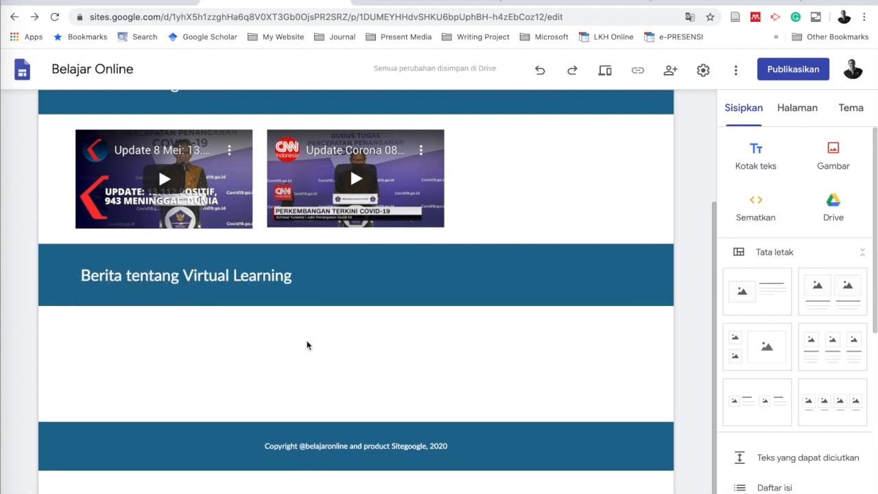
Step: Search YouTube for "virtual learning" and insert the video "E-learning: How to deliver an engaging Virtual Classroom presentation"
scroll(798, 342, "down", 5)
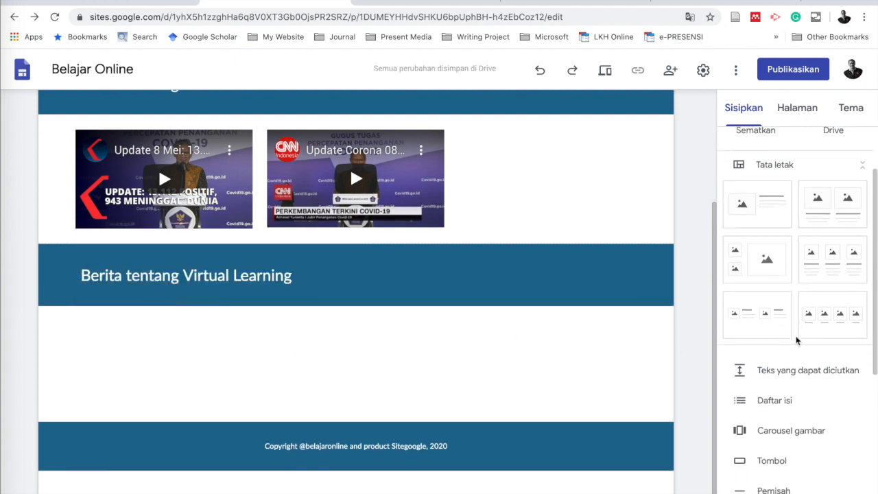
scroll(796, 342, "down", 2)
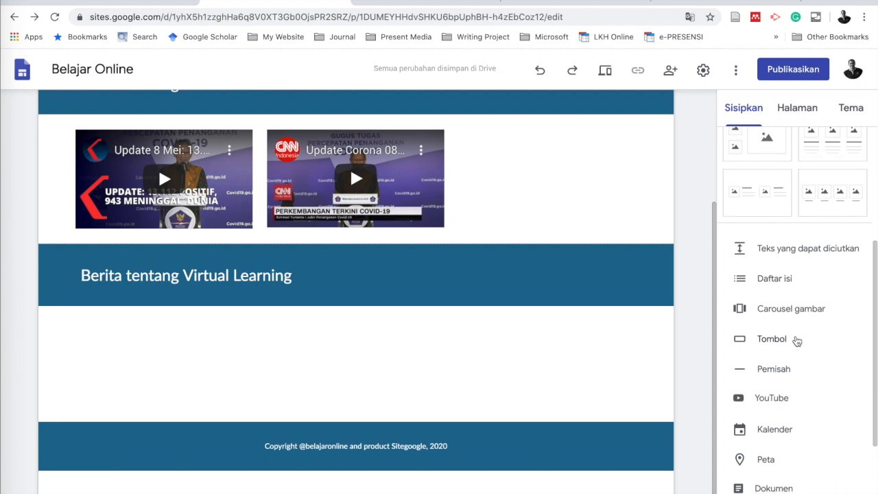
scroll(798, 342, "down", 4)
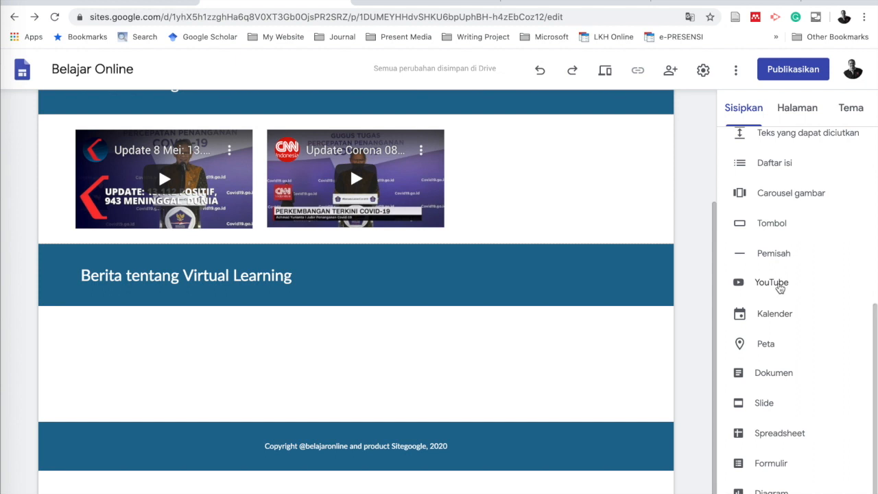
left_click(780, 286)
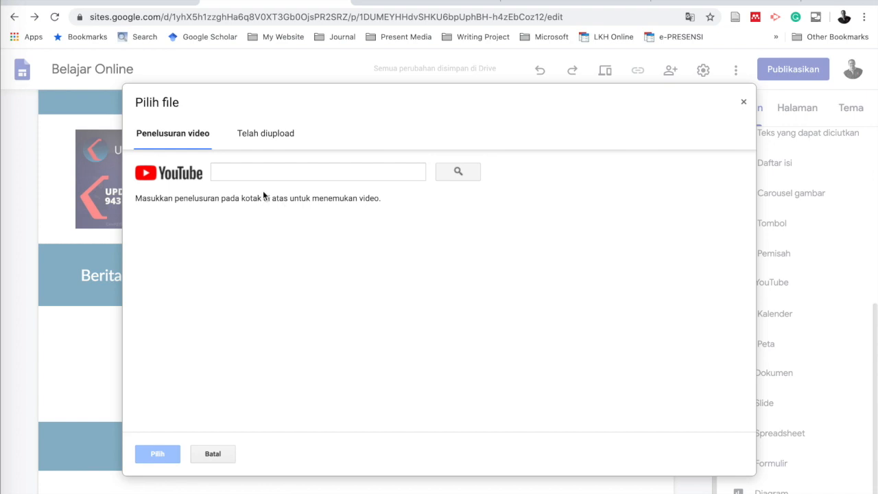
left_click(234, 169)
type("virtual learning")
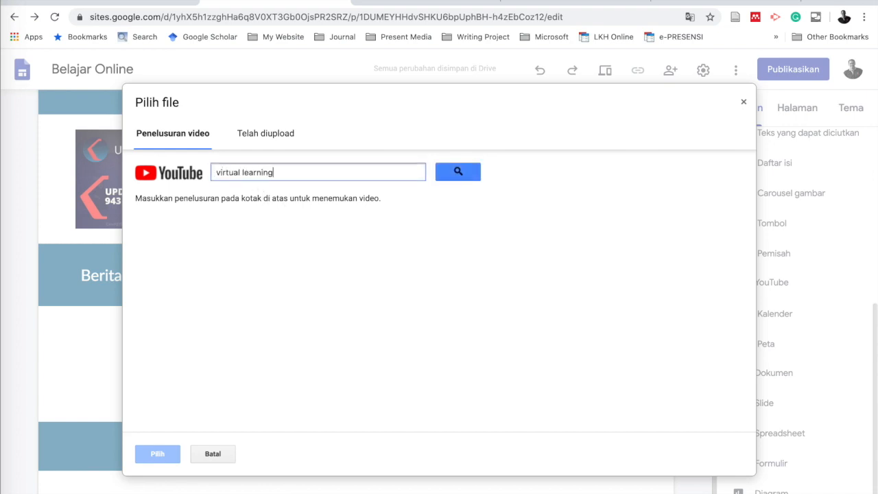
key("Return")
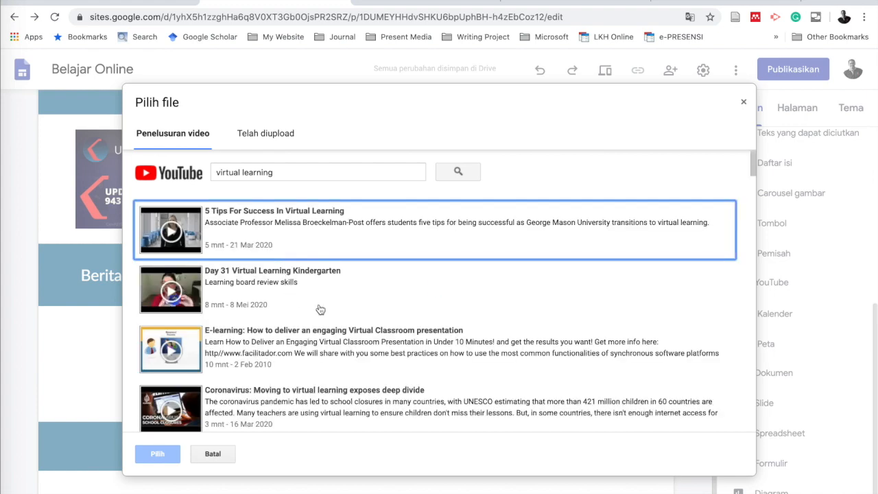
left_click(276, 335)
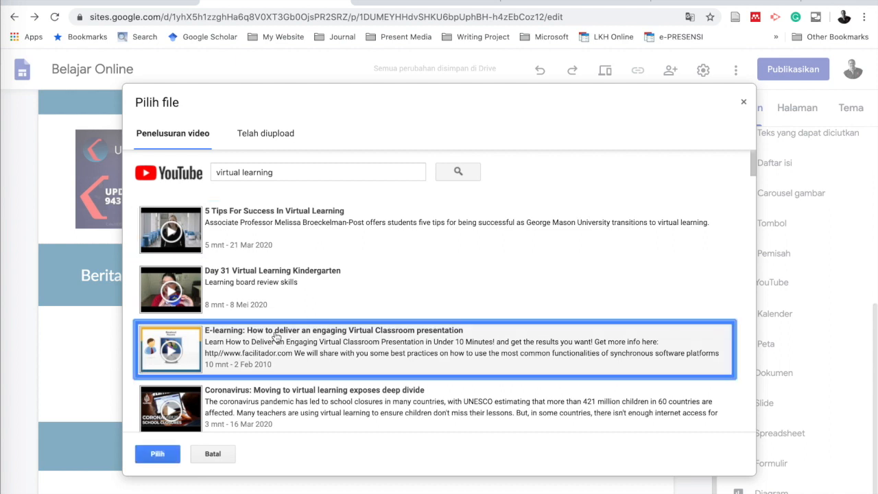
left_click(167, 453)
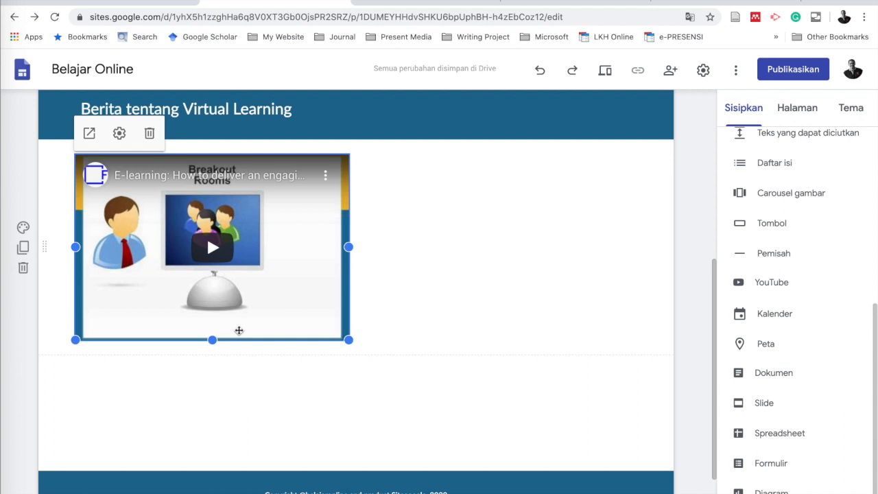
Step: Shrink the E-learning video to about 40% of the content width and review the Site News page layout
left_click_drag(348, 340, 290, 304)
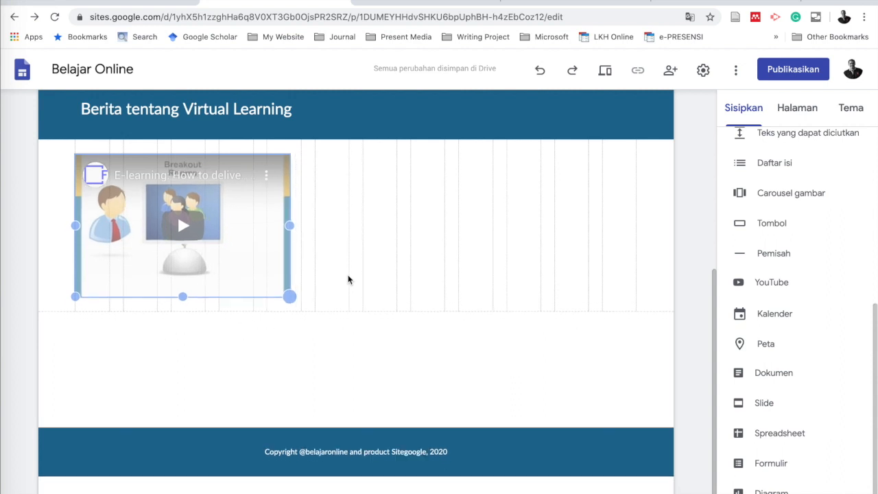
scroll(336, 229, "up", 4)
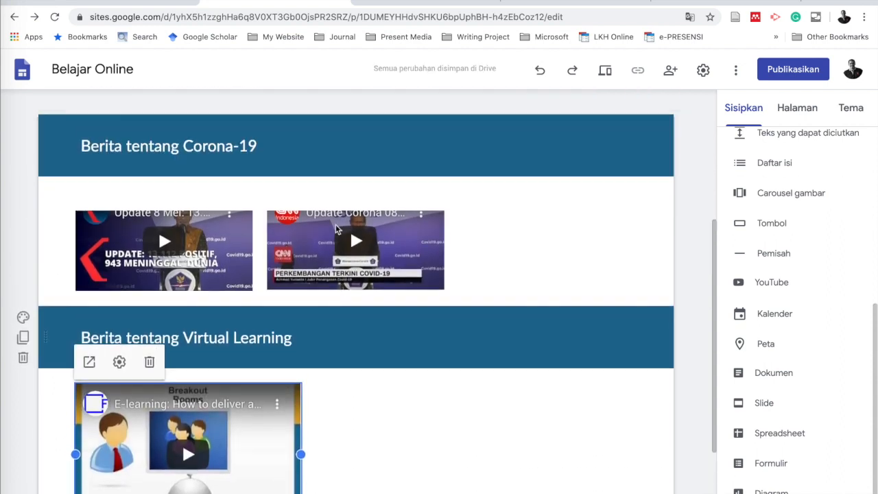
scroll(337, 227, "down", 4)
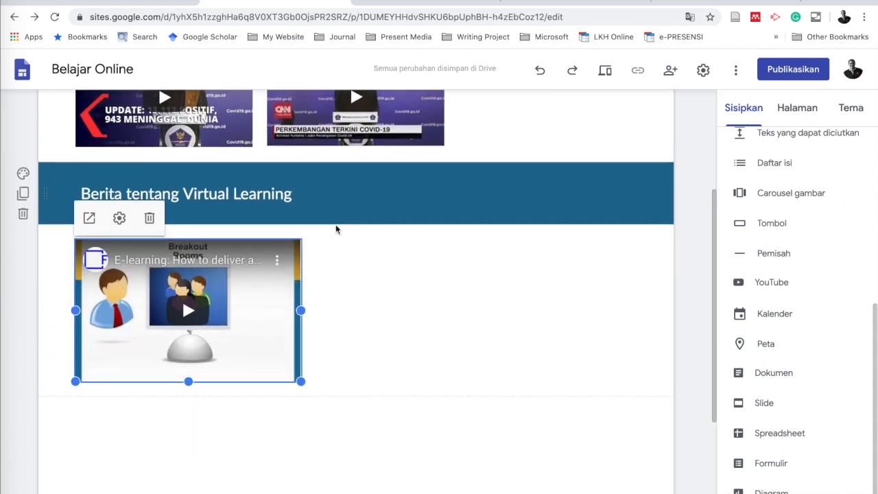
scroll(337, 228, "up", 3)
scroll(336, 230, "up", 1)
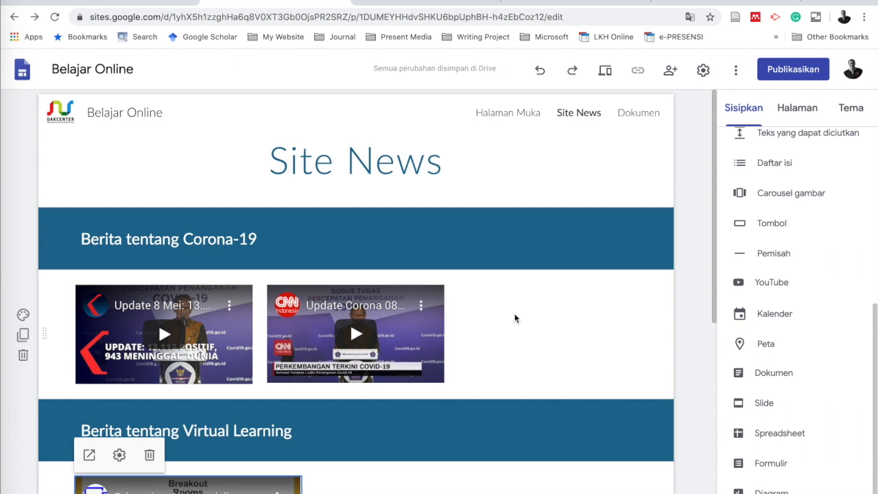
Step: Open the Dokumen page and set its header type to Khusus judul
left_click(794, 112)
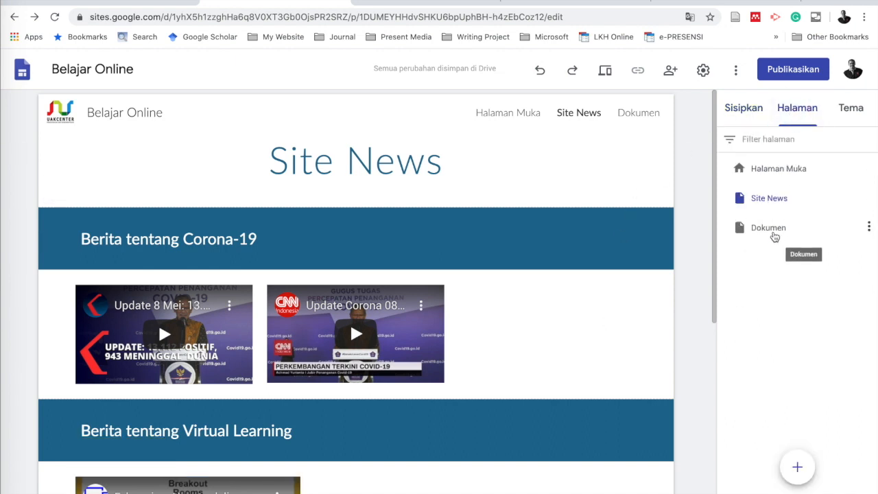
left_click(774, 235)
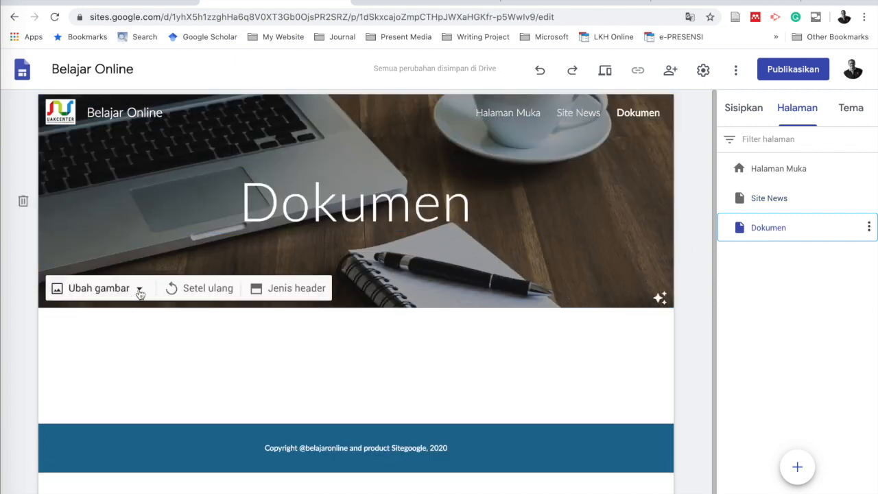
left_click(289, 288)
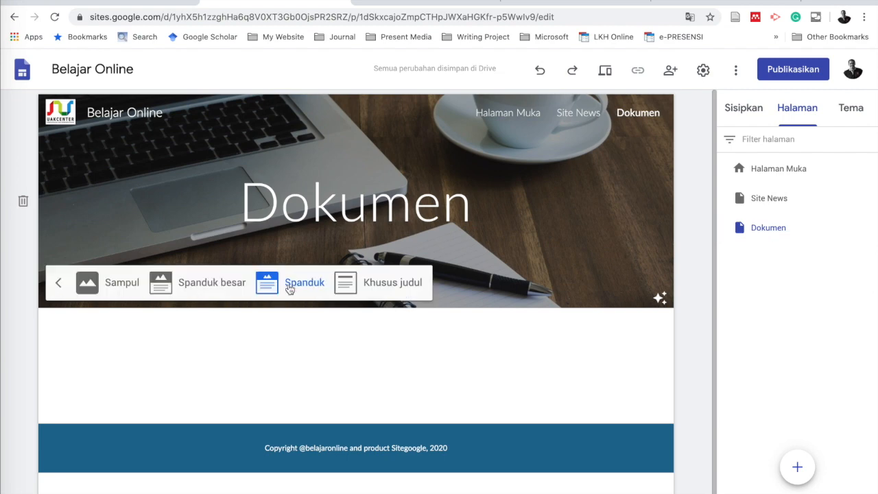
left_click(380, 286)
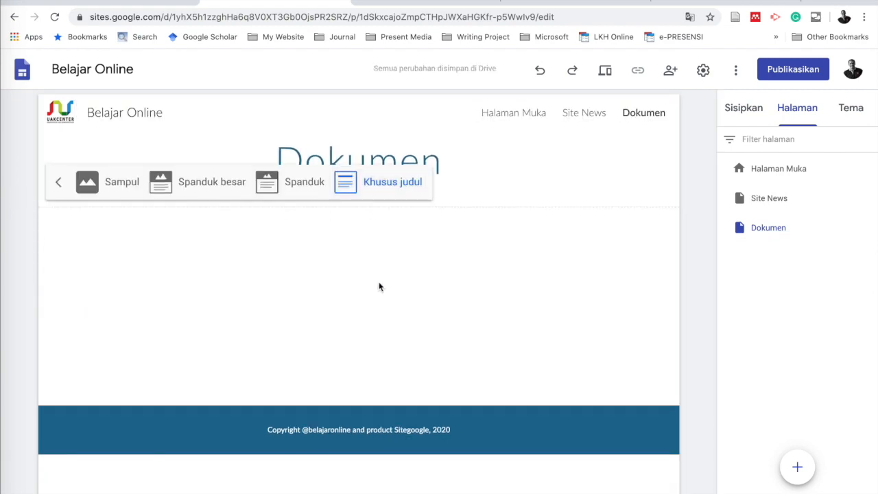
Step: Insert a divider (Pemisah) below the Dokumen page title
left_click(748, 109)
left_click(763, 259)
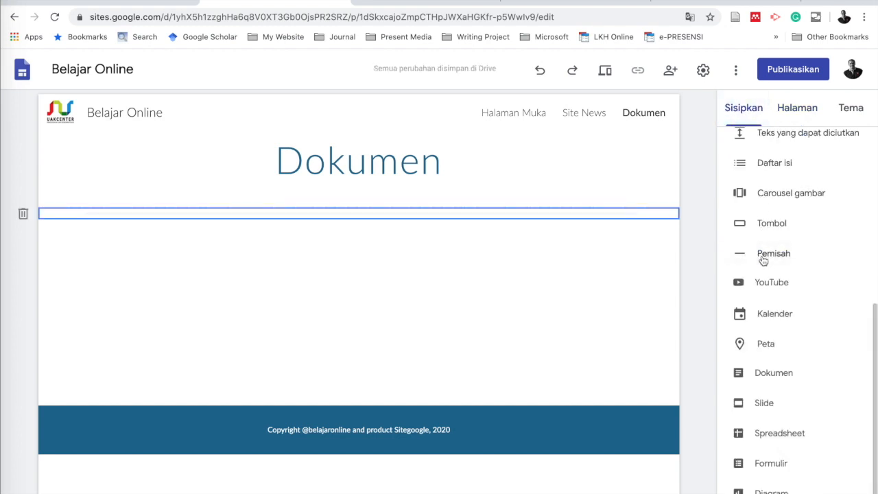
left_click(407, 258)
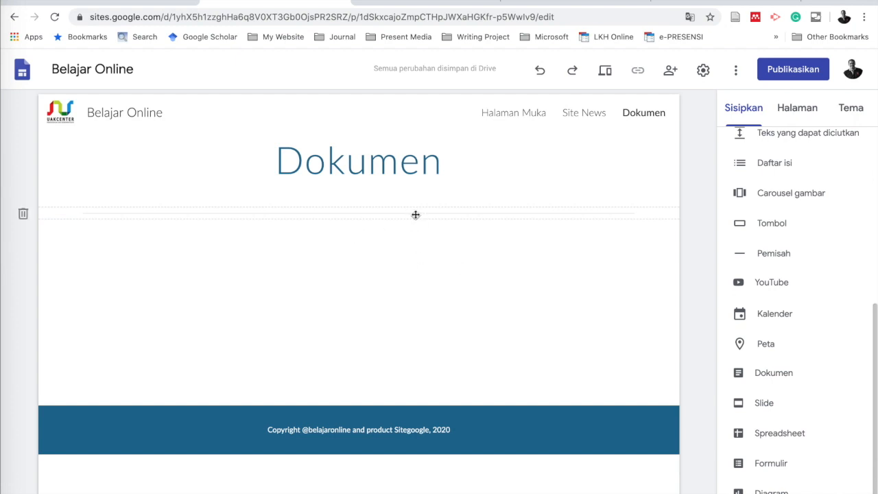
Step: Add a text box below the divider containing "Dokumen Bahan Ajar"
scroll(751, 190, "up", 5)
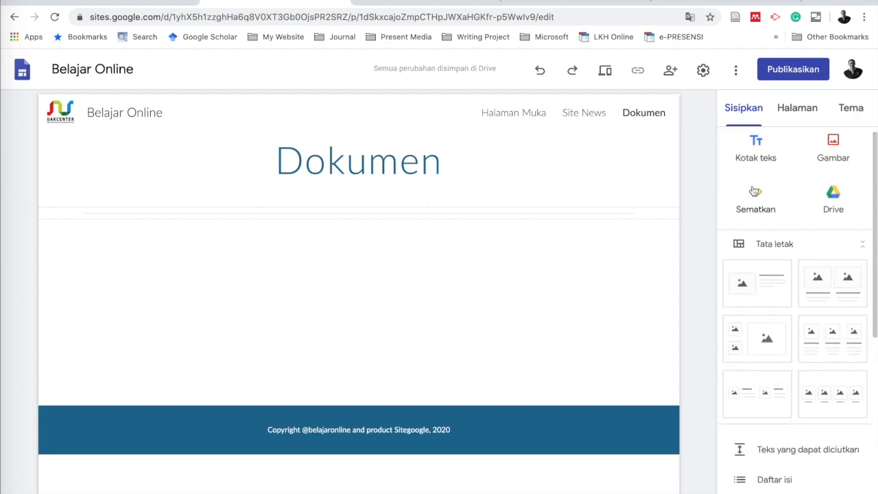
left_click(752, 167)
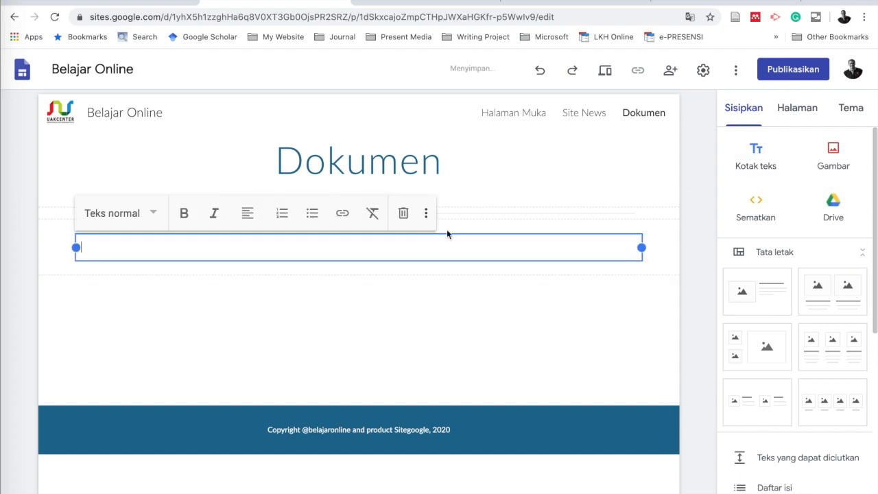
type("Dokumen Baha")
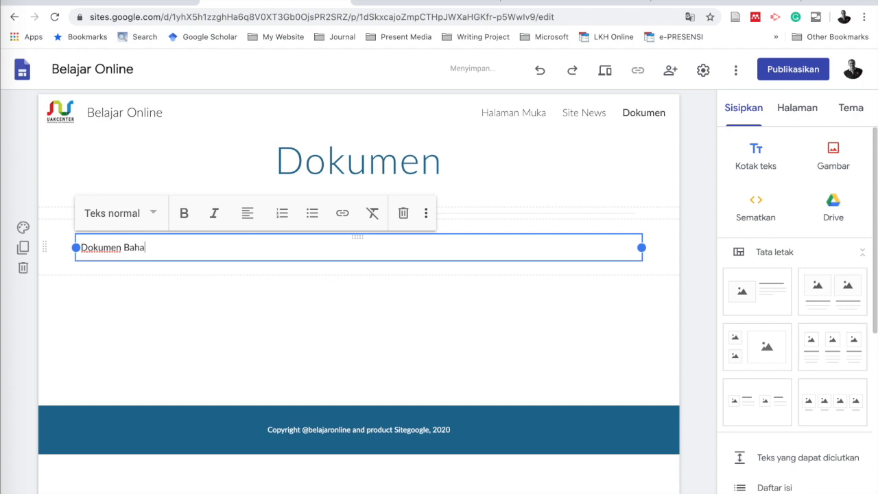
type("n Ajar")
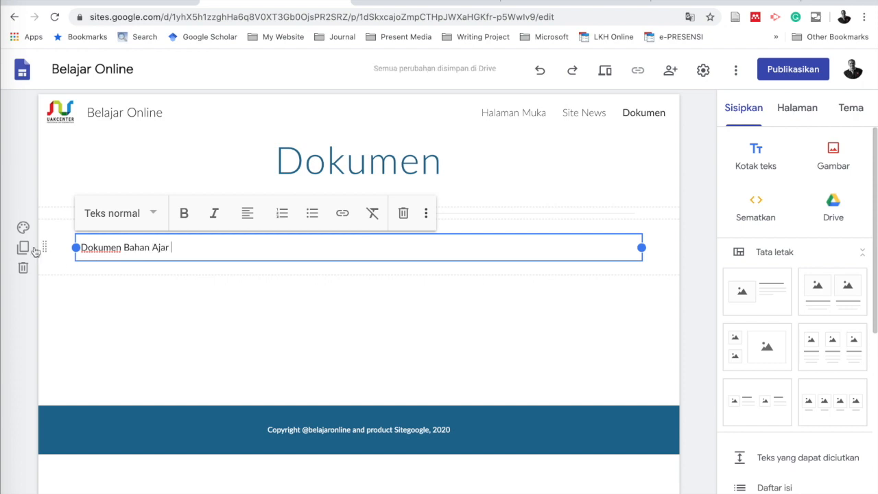
Step: Give the "Dokumen Bahan Ajar" section the Penekanan 2 background and format its text with the smaller Judul style
left_click(22, 227)
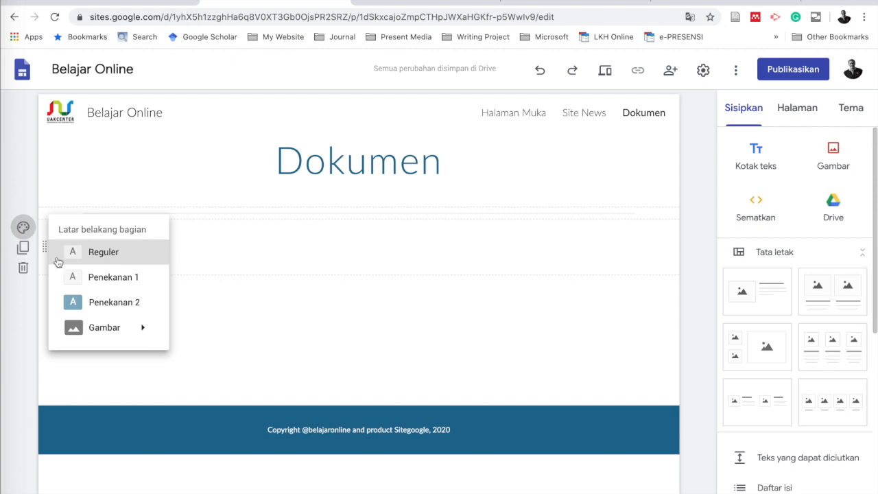
left_click(89, 303)
left_click(167, 244)
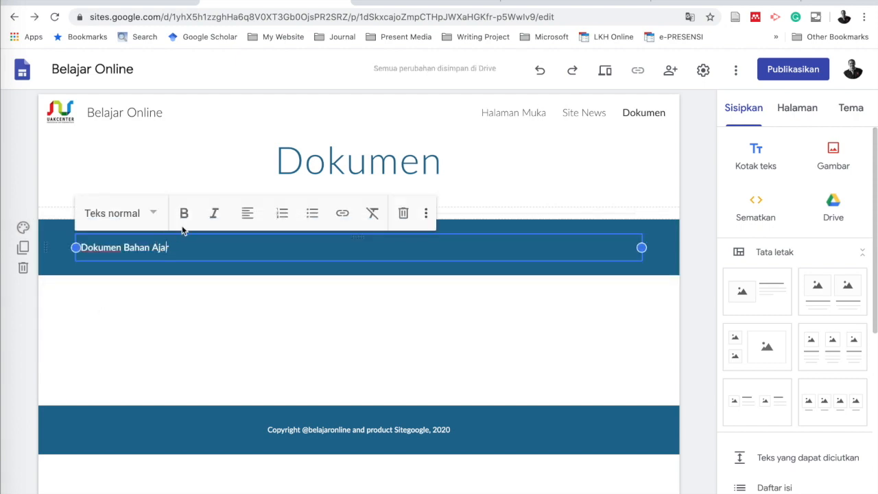
left_click(153, 214)
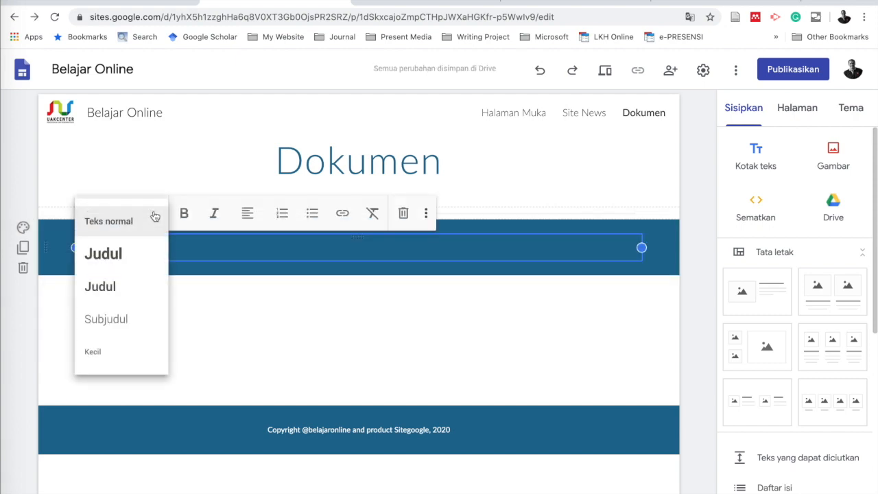
left_click(111, 288)
left_click(267, 330)
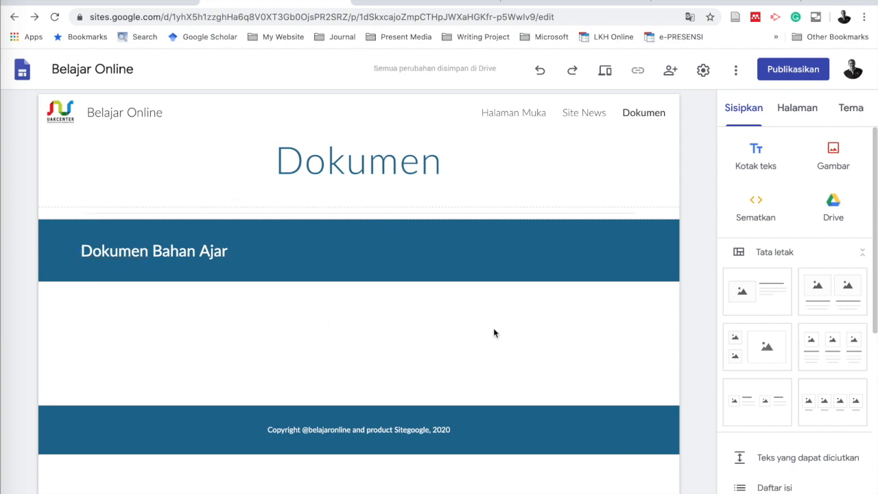
Step: Insert the Drive document "Template Penelitia…" below the Dokumen Bahan Ajar heading and shrink its preview to about a quarter of the content width
scroll(802, 364, "down", 2)
scroll(802, 364, "down", 4)
left_click(763, 374)
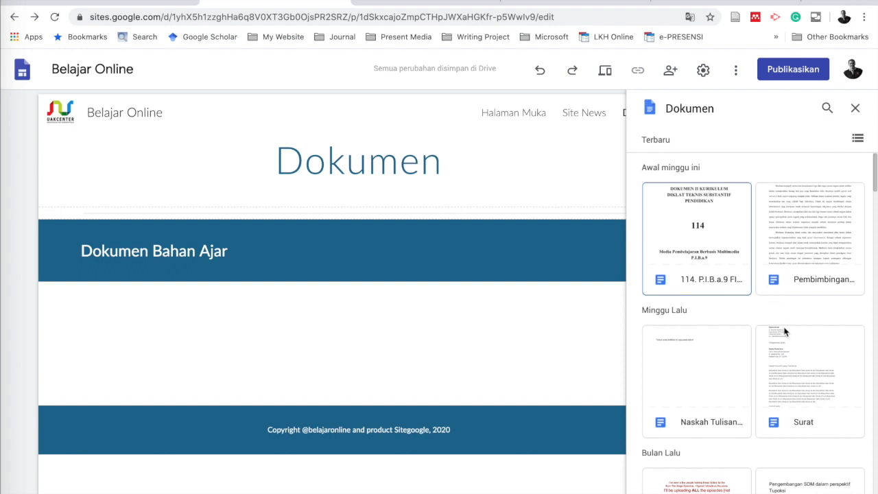
scroll(785, 332, "down", 4)
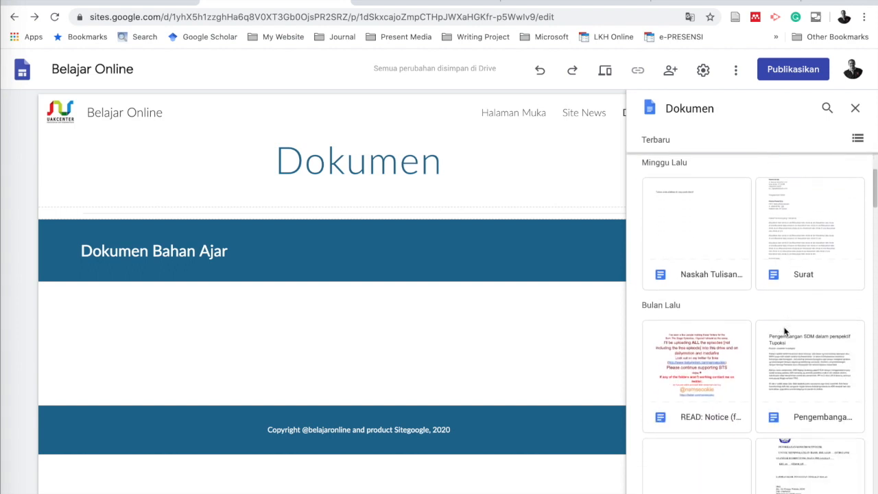
scroll(785, 332, "down", 1)
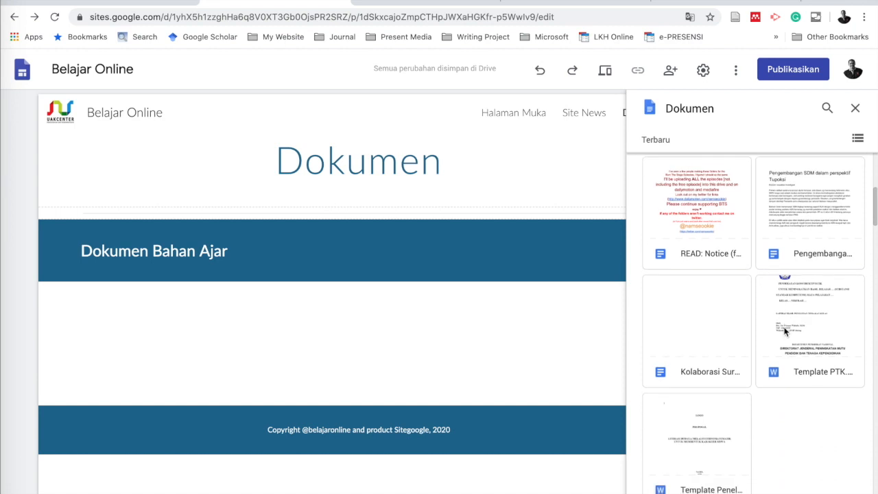
scroll(785, 332, "down", 4)
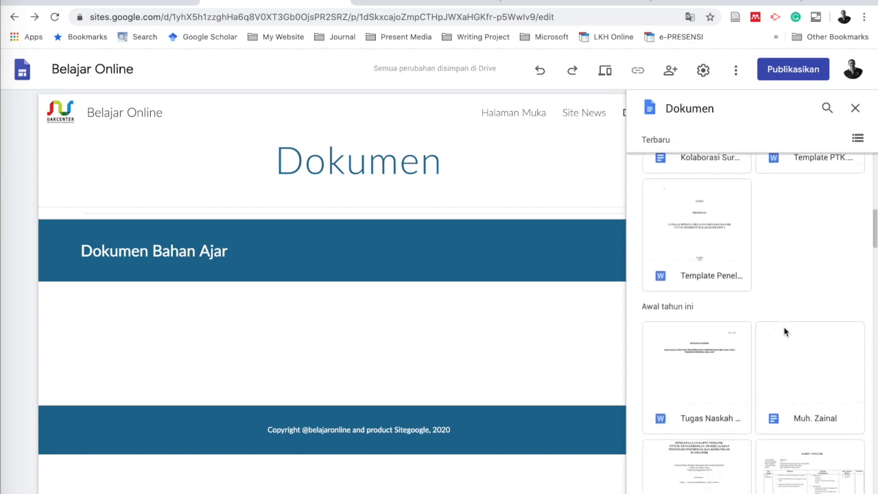
scroll(785, 332, "up", 2)
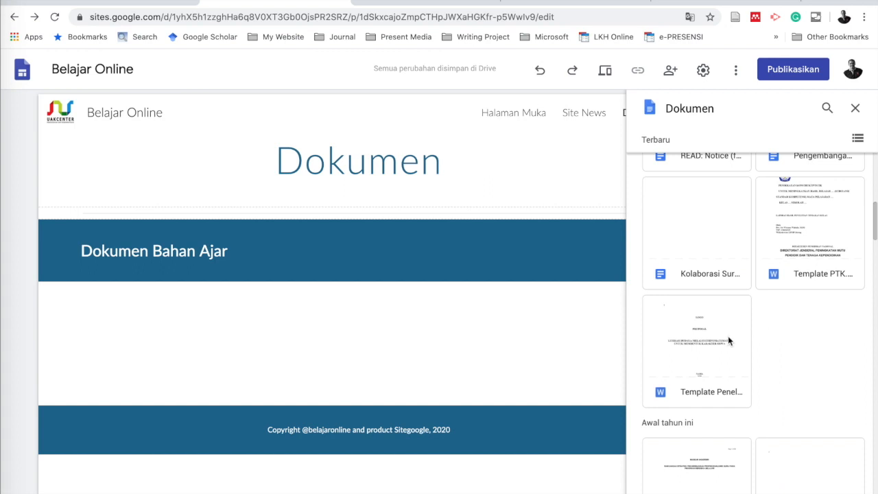
left_click(698, 355)
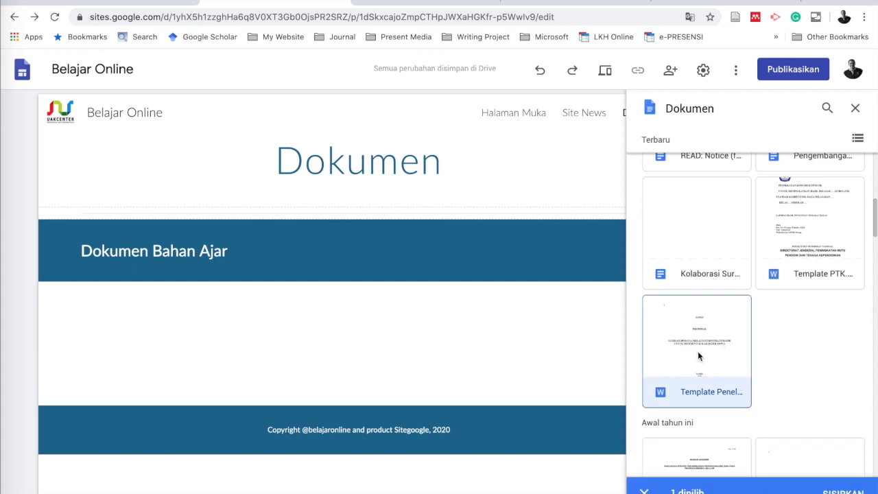
left_click(844, 488)
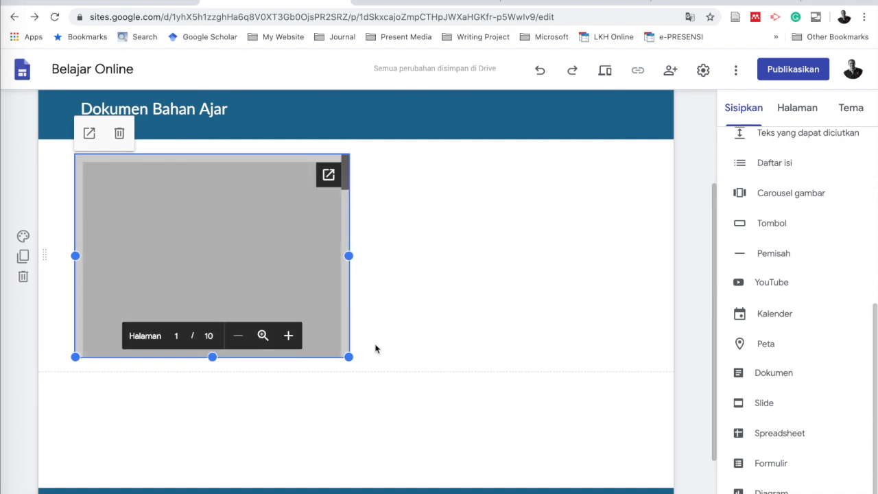
left_click_drag(349, 356, 139, 313)
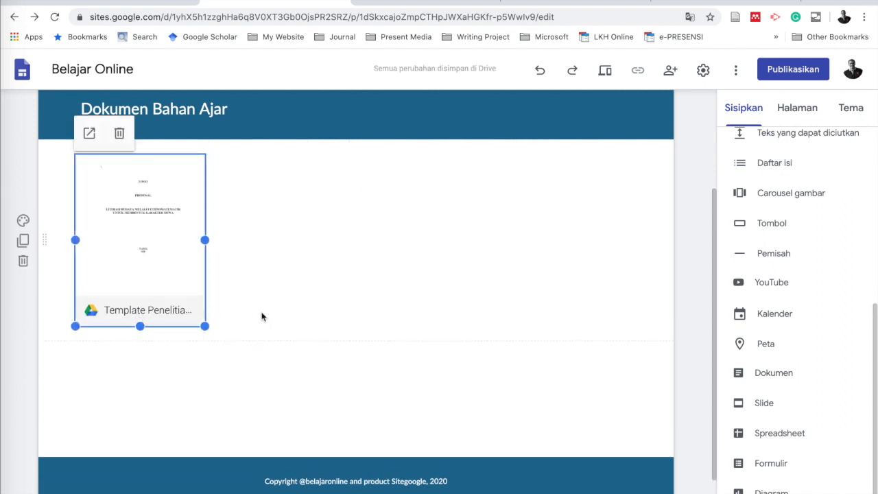
Step: Insert the Drive document "3 bab 1-4 Inobel w…" and shrink its preview to the same width as the Template Penelitia… preview
left_click(796, 372)
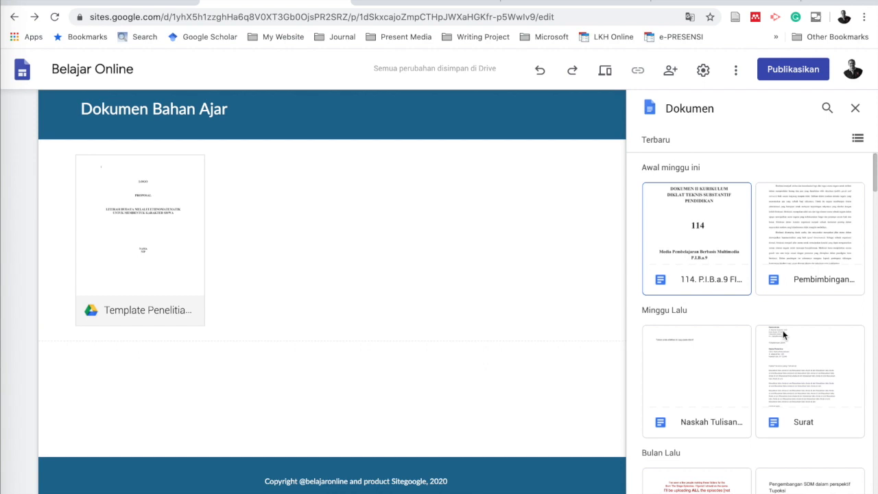
scroll(783, 333, "down", 10)
left_click(696, 396)
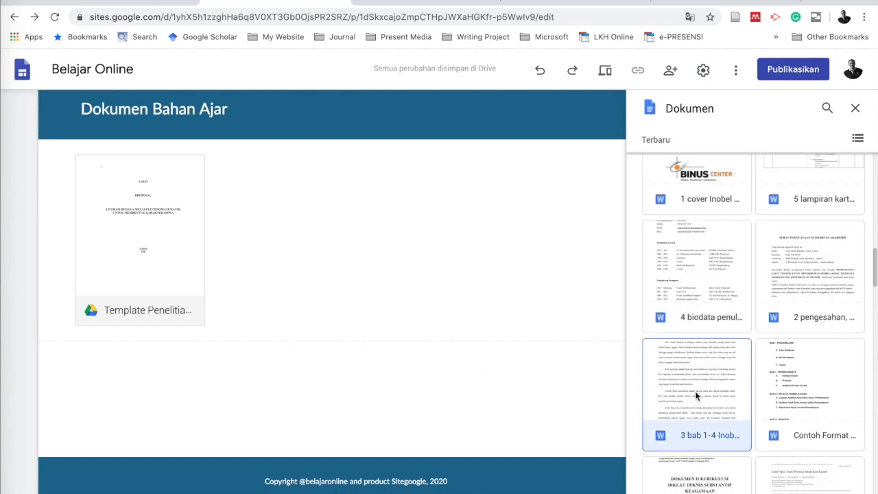
left_click(837, 488)
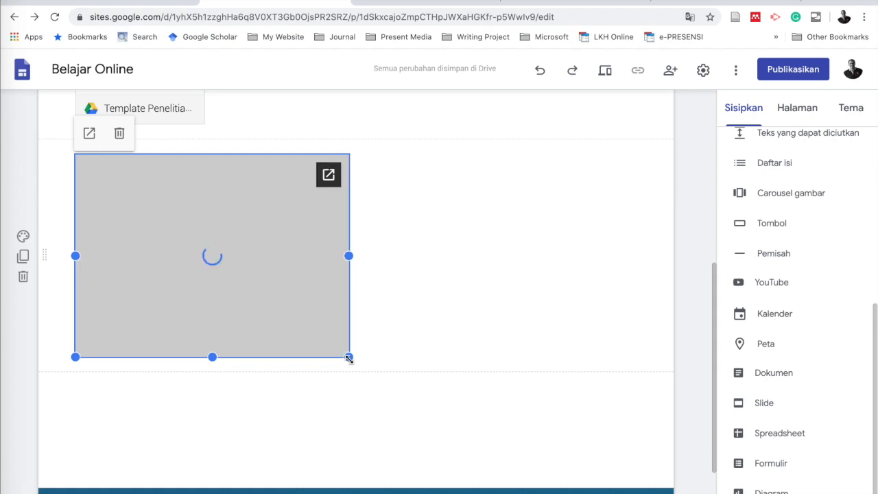
left_click_drag(348, 357, 213, 270)
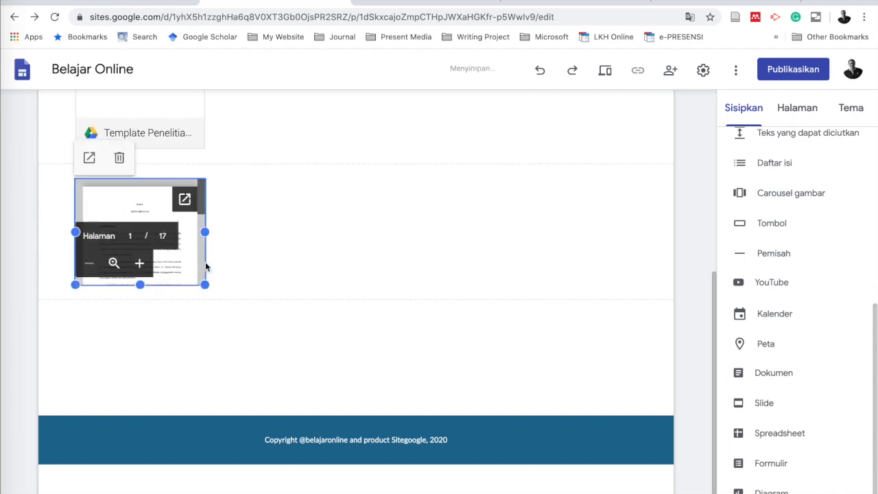
Step: Place the "3 bab 1-4 Inobel w…" preview beside the Template Penelitia… preview and stretch it to the same height
scroll(206, 267, "up", 2)
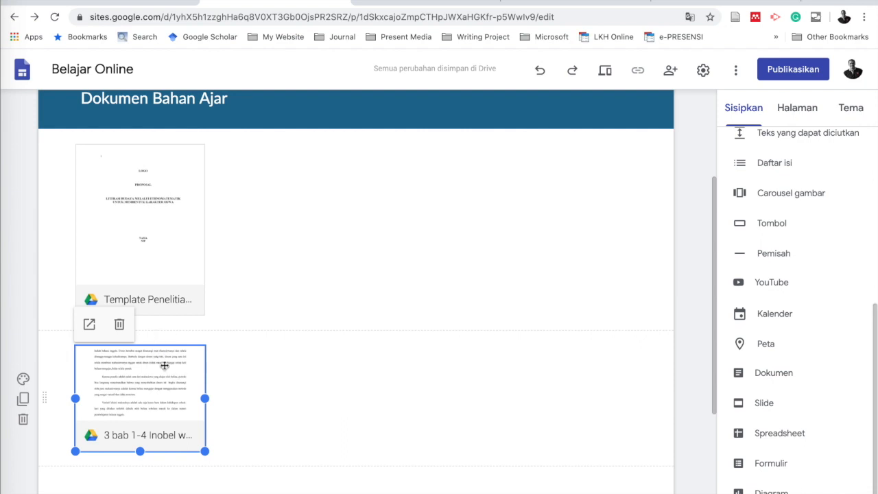
left_click_drag(175, 385, 282, 263)
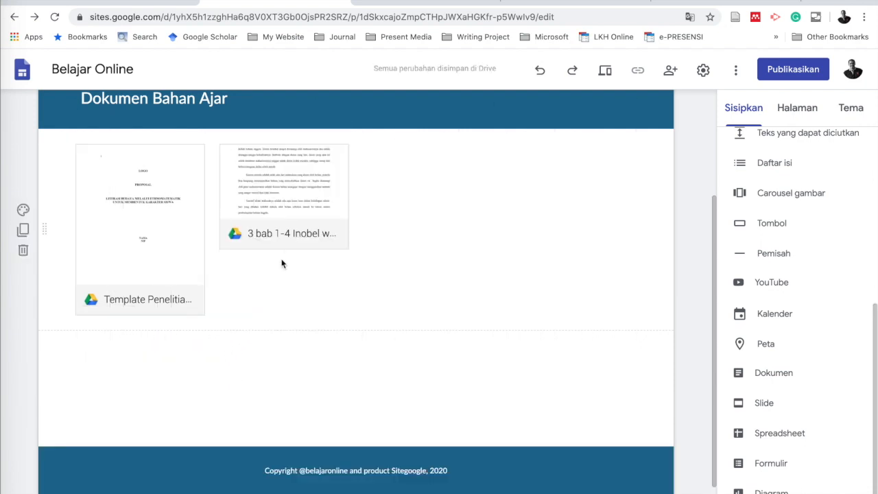
left_click(284, 249)
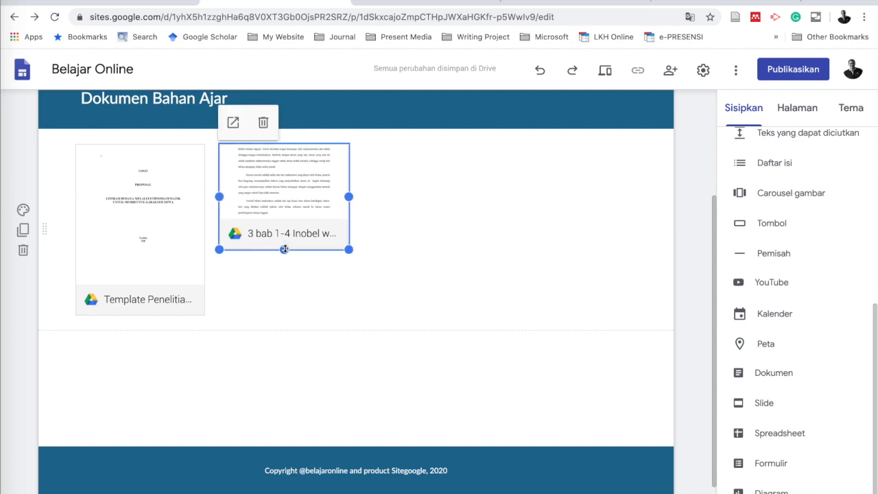
left_click_drag(284, 249, 285, 317)
left_click_drag(284, 315, 285, 315)
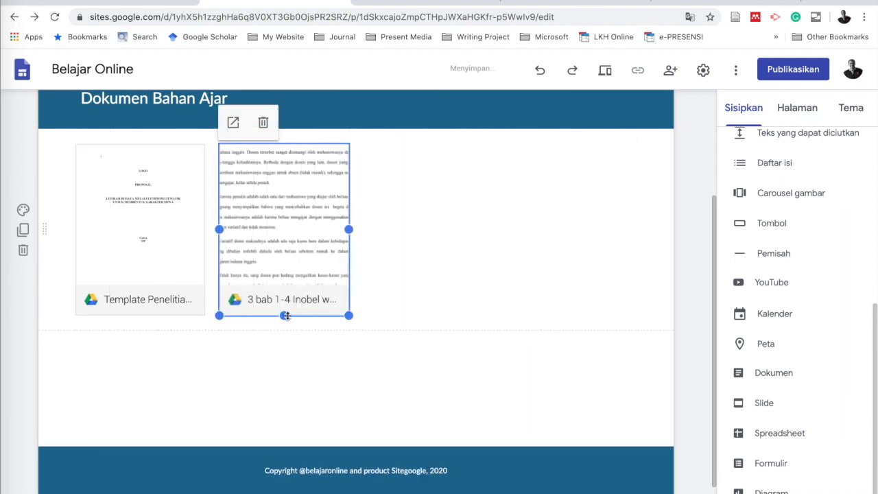
left_click(337, 363)
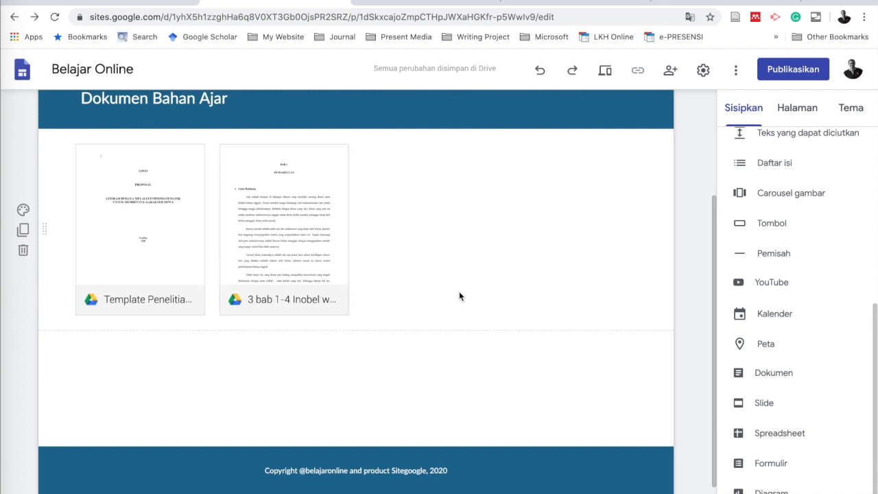
Step: Review the layout of the Dokumen, Site News and Halaman Muka pages, switching between them through the site navigation
scroll(448, 287, "up", 3)
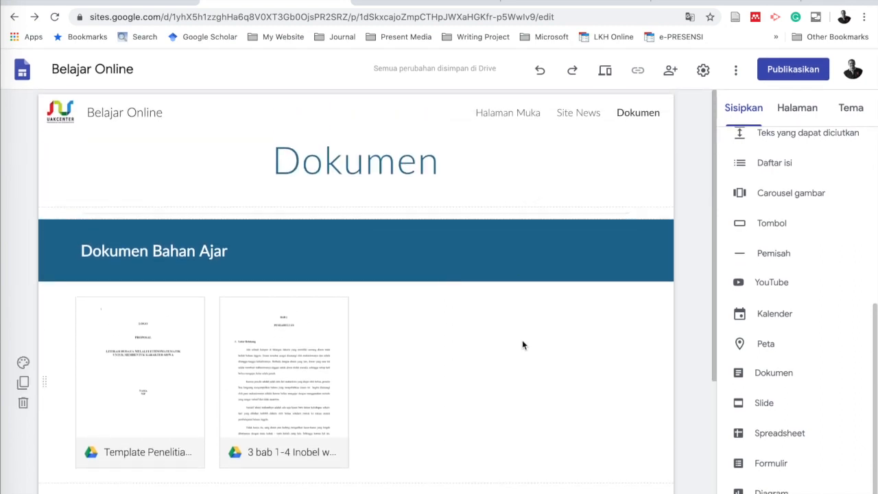
left_click(795, 109)
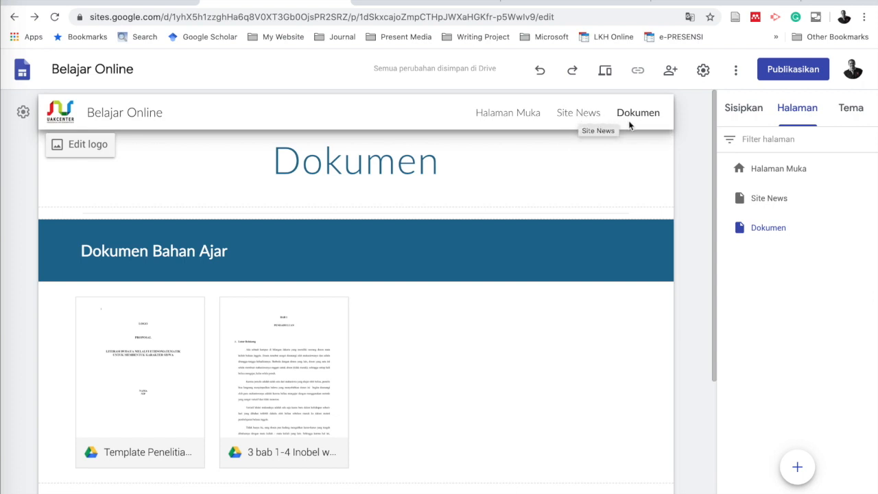
left_click(584, 121)
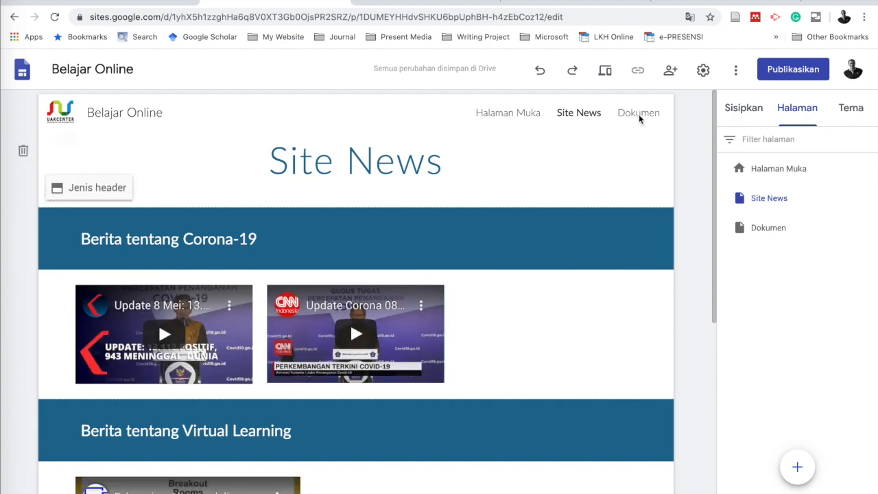
left_click(638, 114)
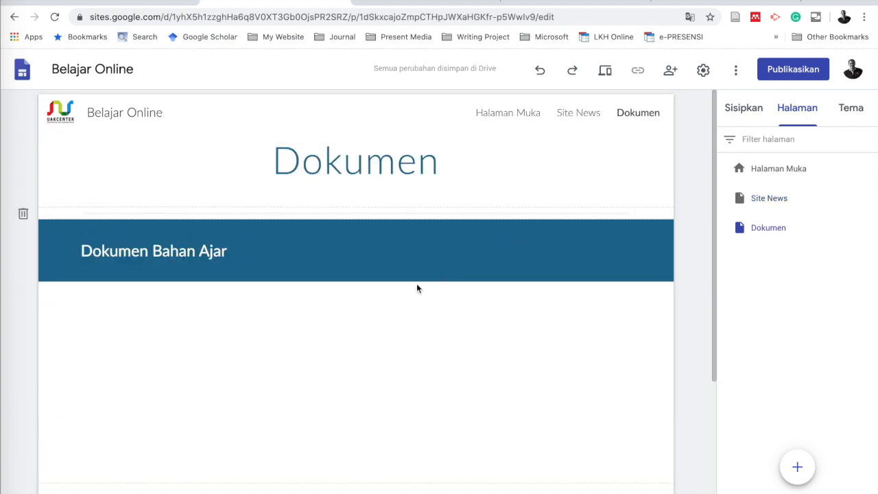
scroll(383, 364, "down", 1)
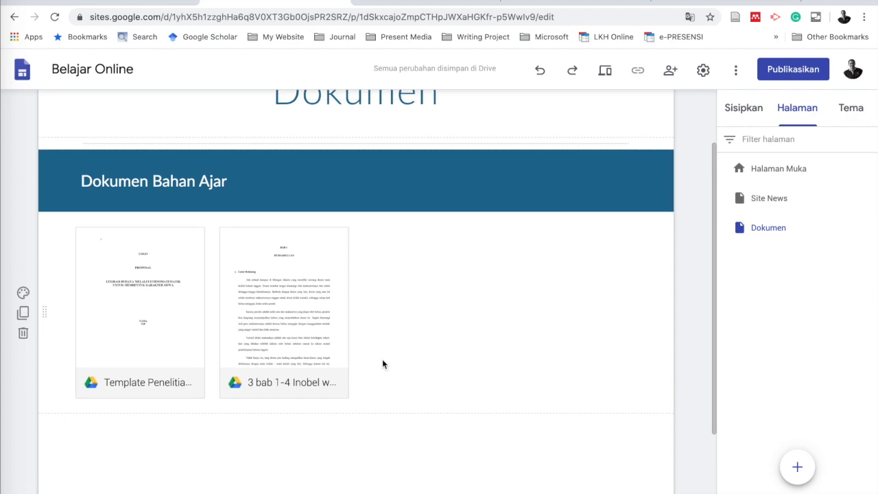
scroll(434, 247, "up", 1)
left_click(494, 115)
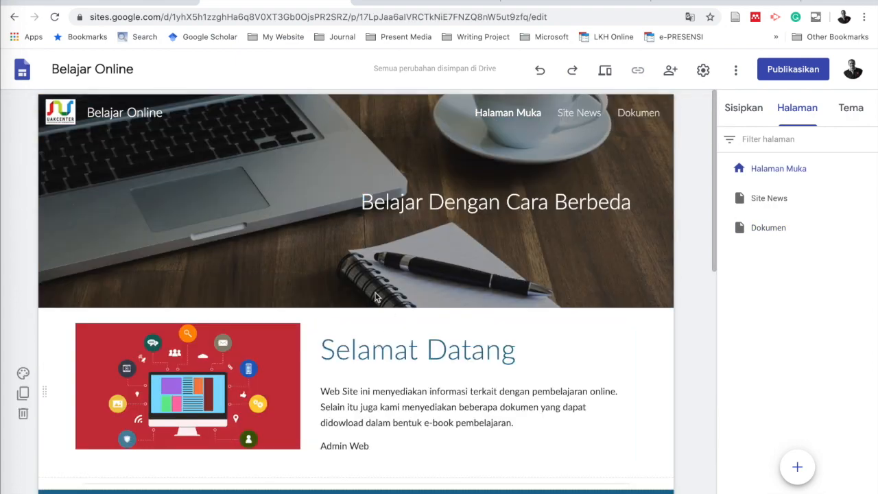
scroll(301, 382, "down", 2)
scroll(301, 383, "down", 5)
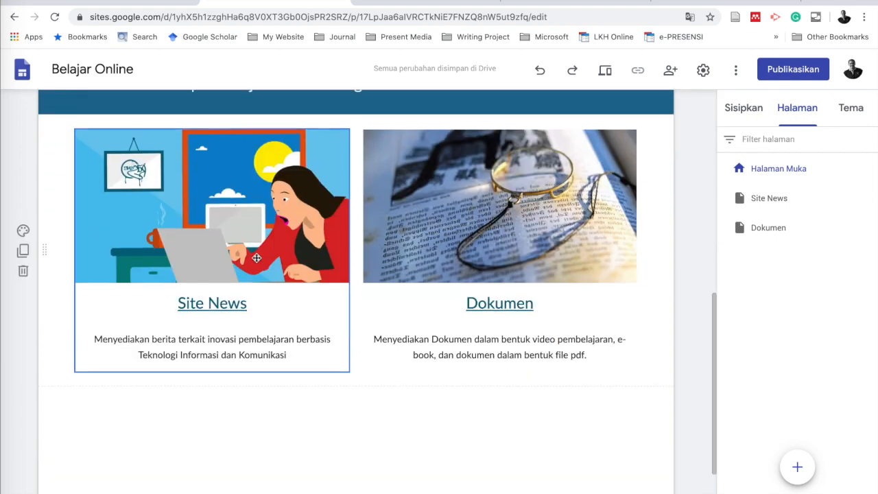
scroll(257, 258, "up", 3)
scroll(256, 258, "down", 3)
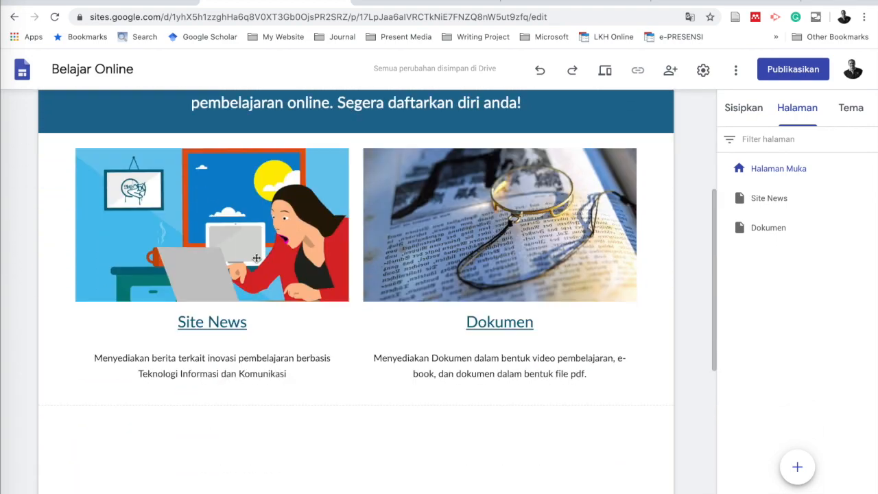
Step: Replace the link on the Site News image of Halaman Muka with a link to the site's Site News page
scroll(257, 258, "up", 3)
scroll(256, 258, "up", 2)
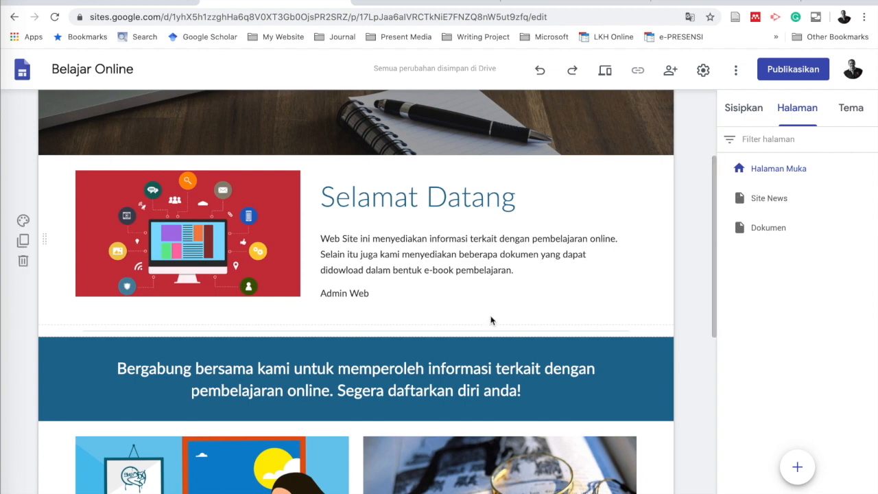
scroll(339, 295, "down", 3)
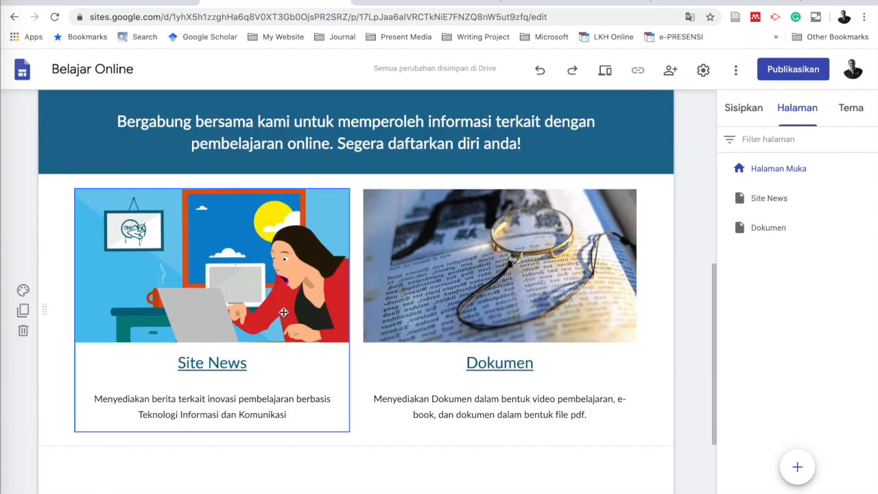
left_click(284, 312)
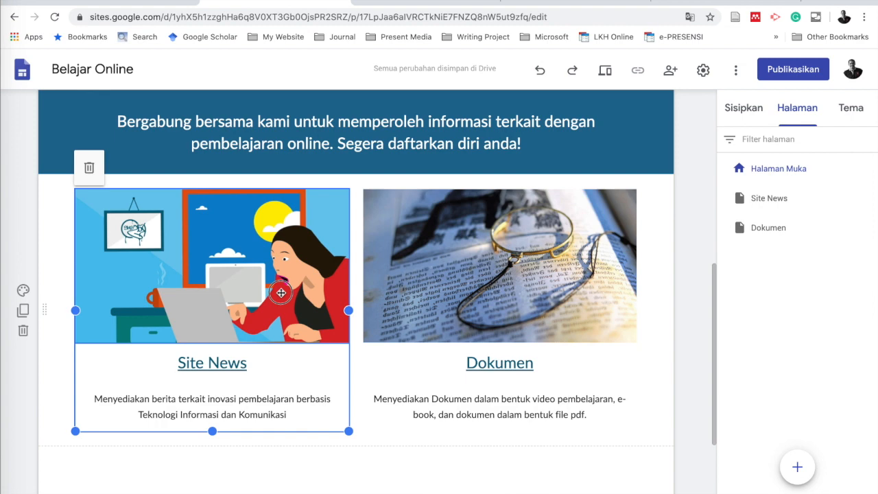
left_click(281, 293)
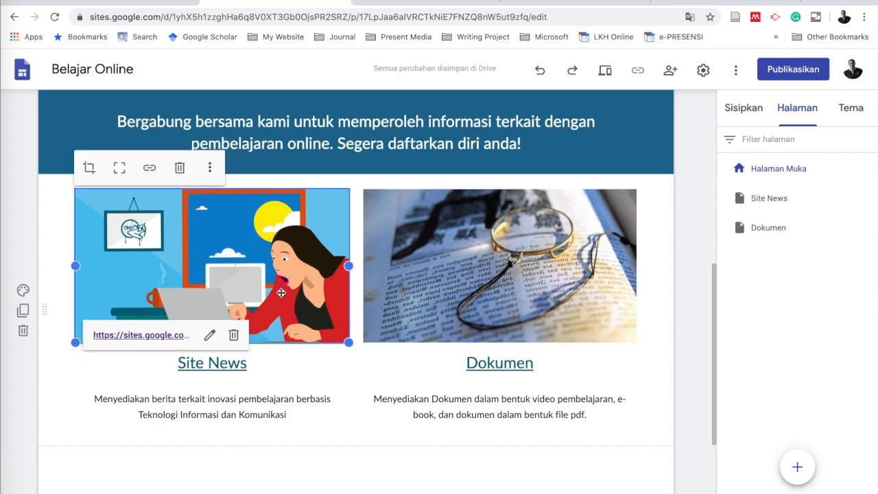
left_click(150, 170)
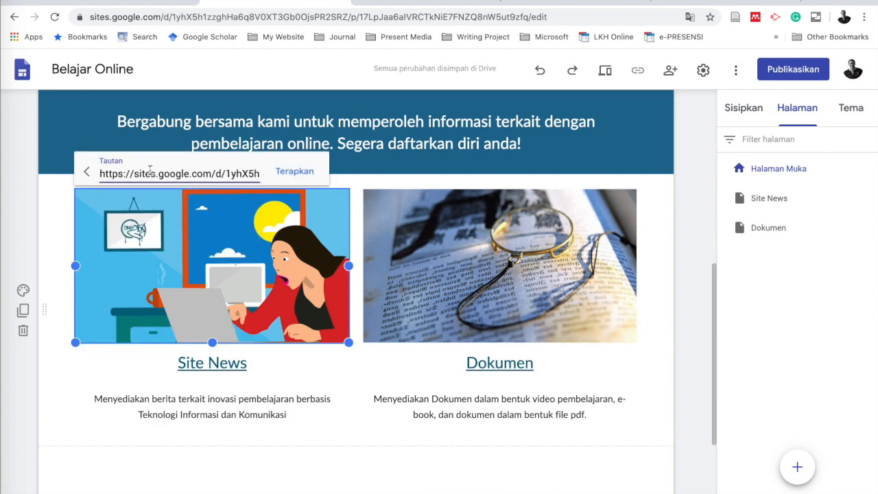
left_click(222, 176)
key("ctrl+a")
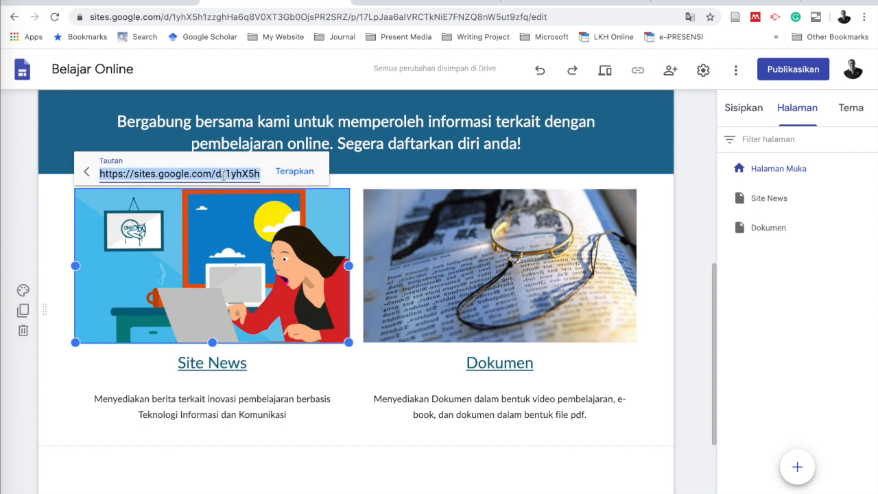
key("BackSpace")
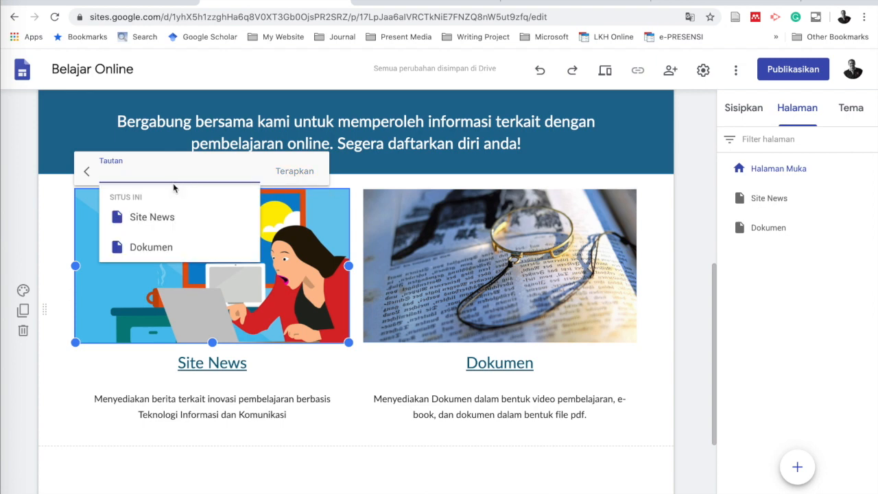
left_click(153, 218)
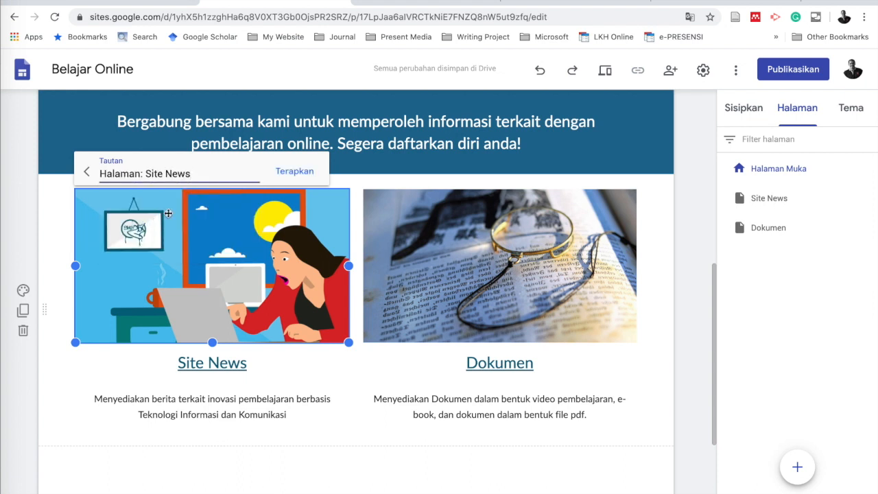
left_click(287, 177)
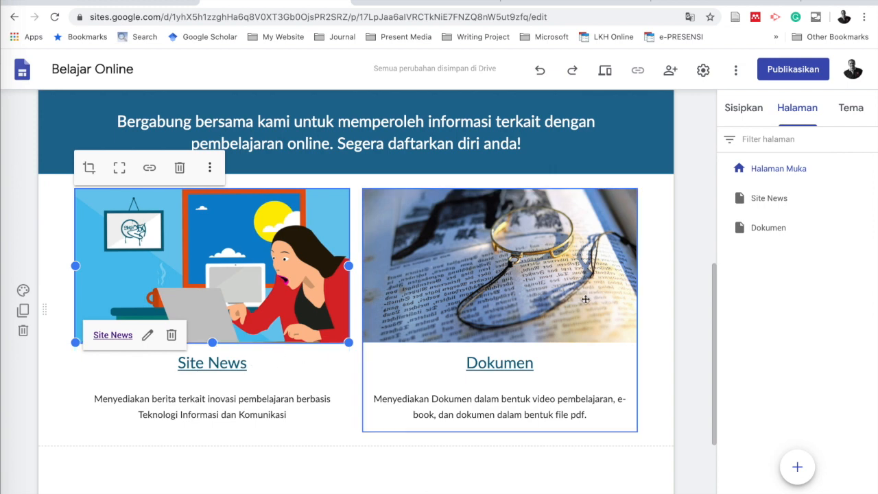
Step: Replace the link on the Dokumen image of Halaman Muka with a link to the site's Dokumen page
left_click(549, 261)
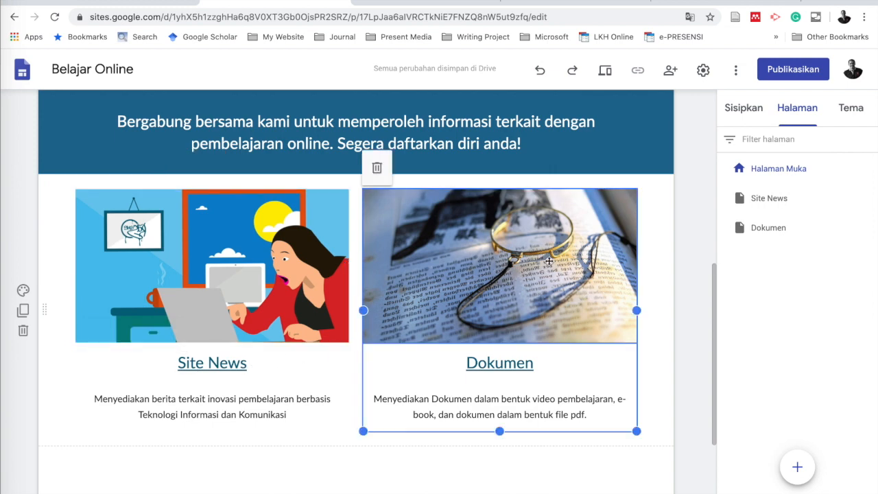
left_click(549, 260)
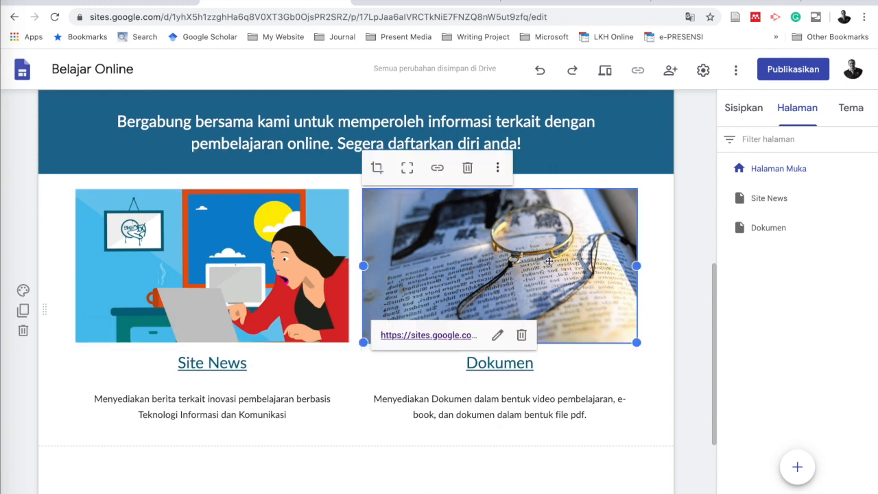
left_click(438, 170)
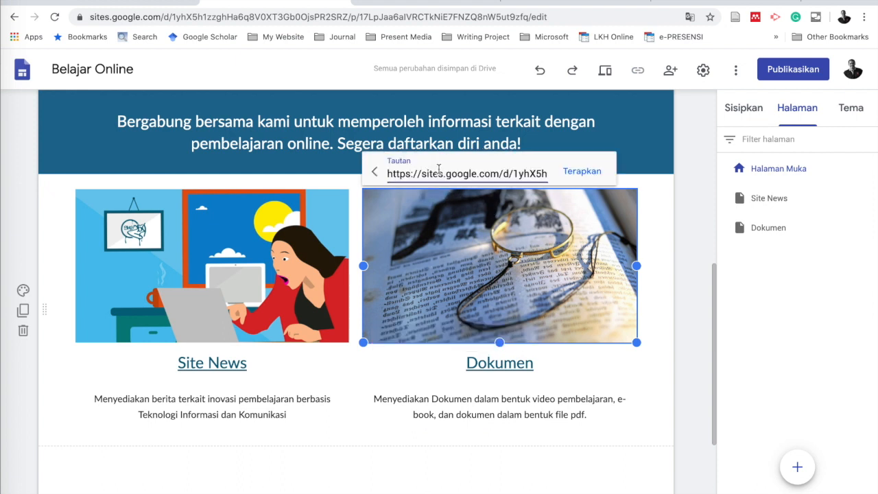
key("ctrl+a")
key("BackSpace")
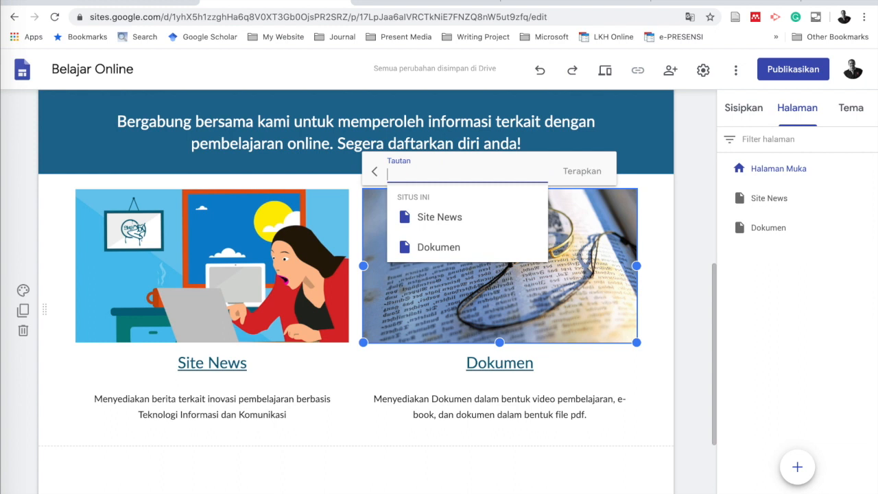
left_click(439, 248)
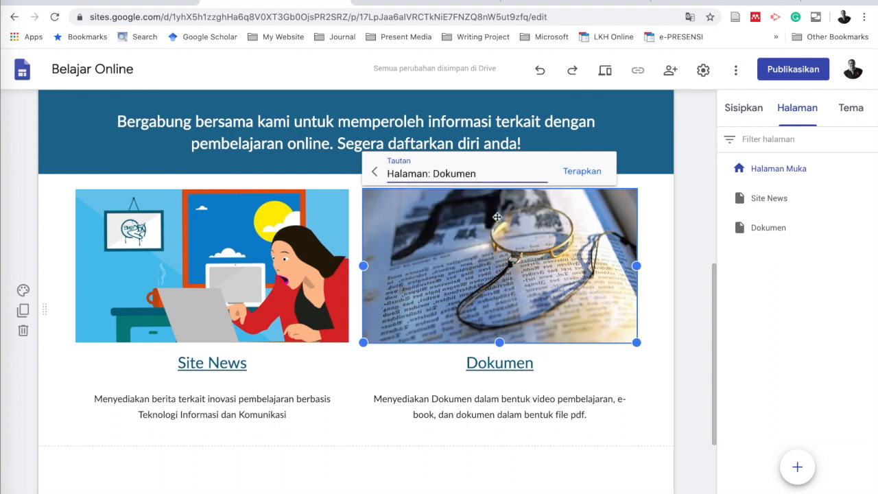
left_click(587, 176)
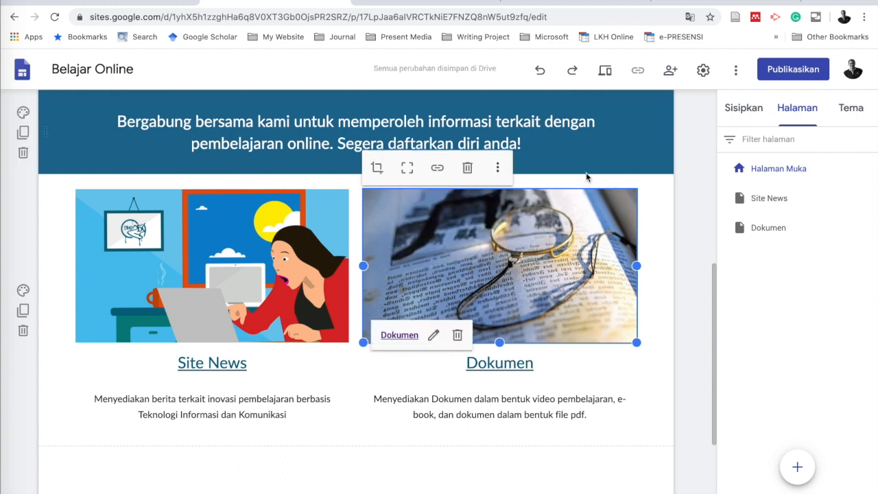
left_click(373, 448)
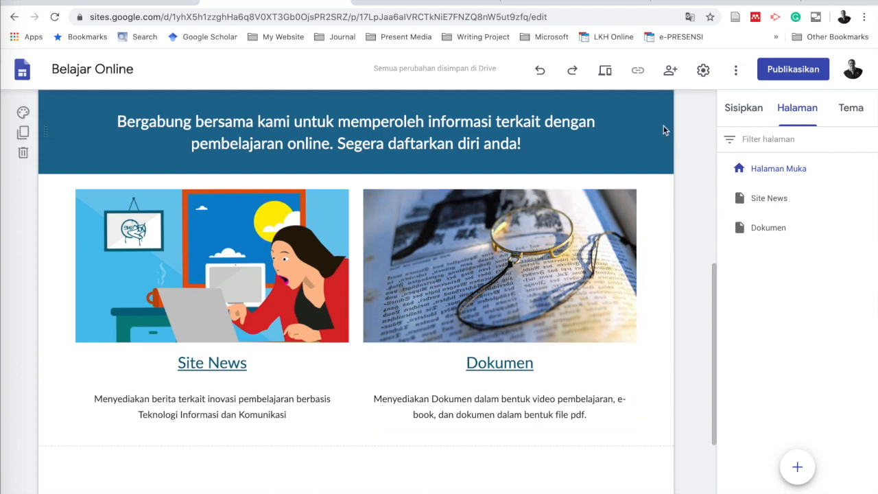
Step: Preview the site and check the Halaman Muka, Site News and Dokumen pages through the site navigation
left_click(605, 72)
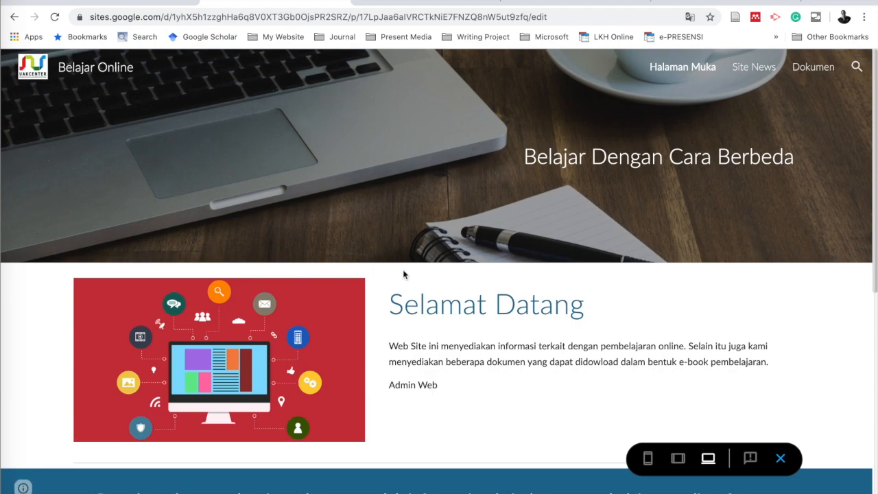
scroll(419, 294, "down", 5)
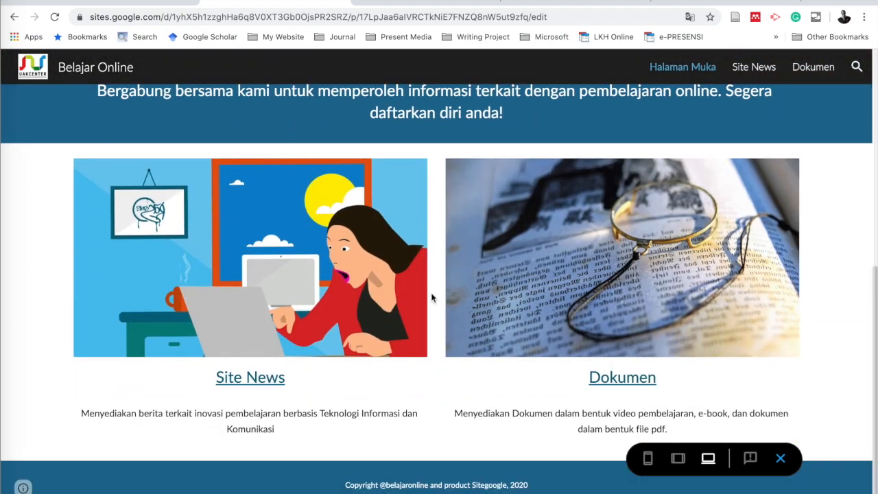
scroll(431, 297, "up", 5)
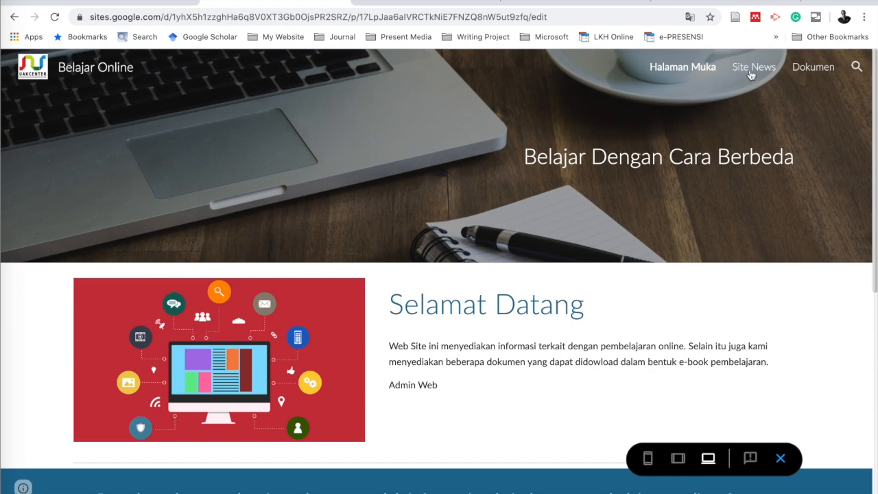
left_click(753, 69)
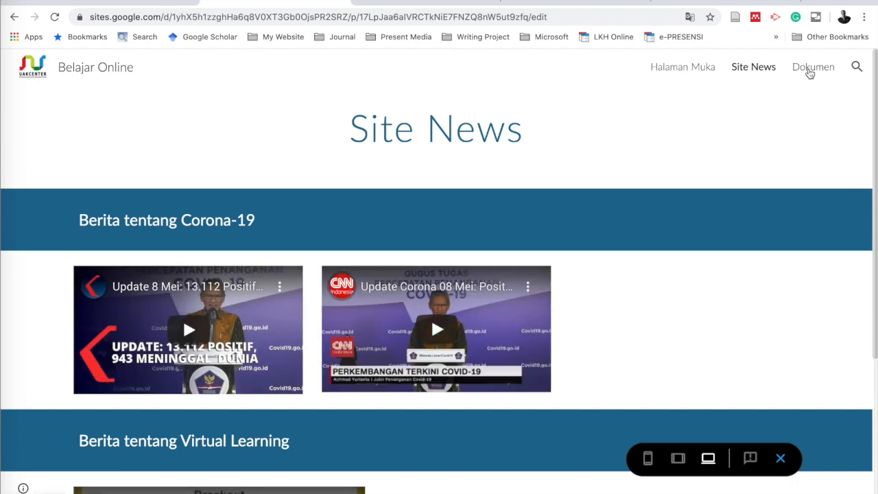
left_click(808, 71)
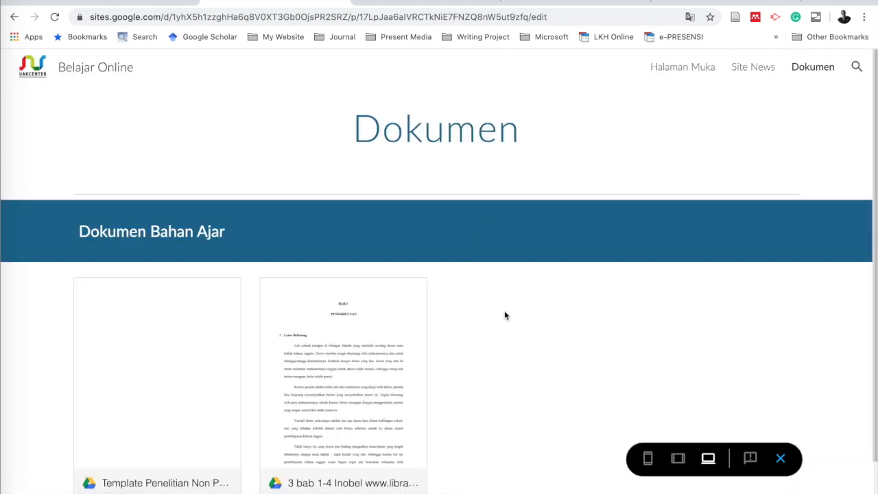
left_click(678, 68)
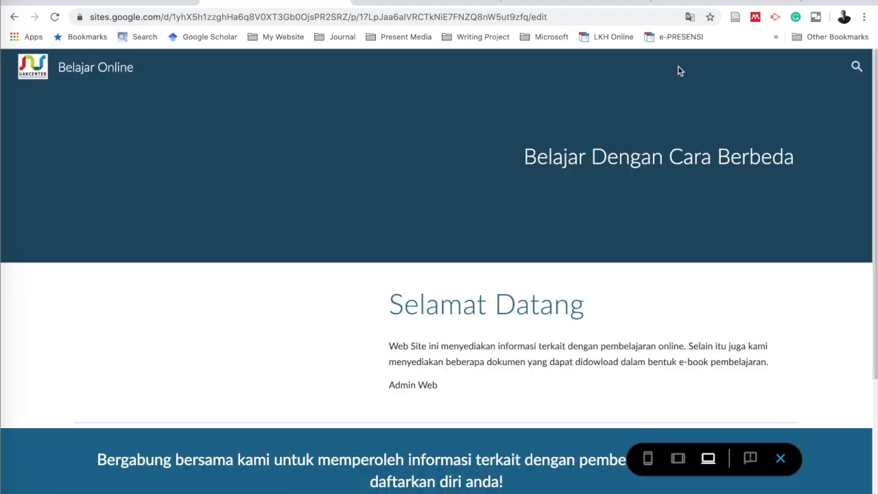
Step: Test the Site News image link on Halaman Muka, return to review the home page, and exit the preview
scroll(398, 337, "down", 4)
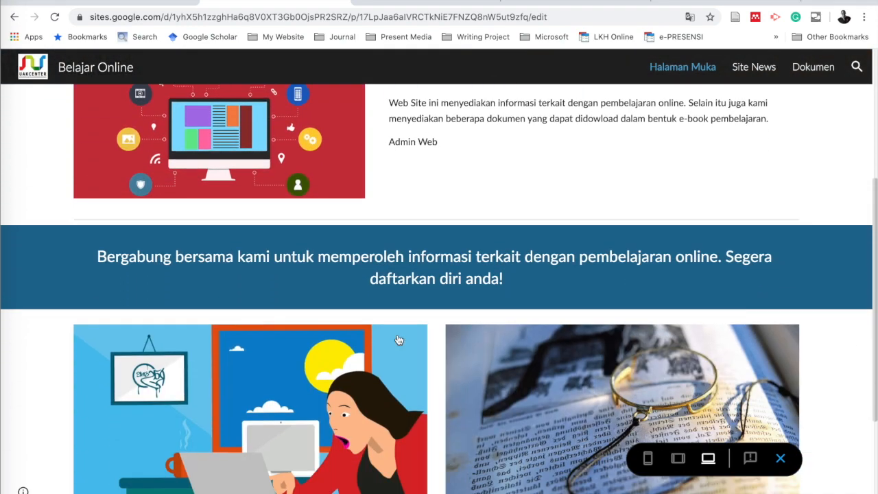
scroll(398, 339, "down", 3)
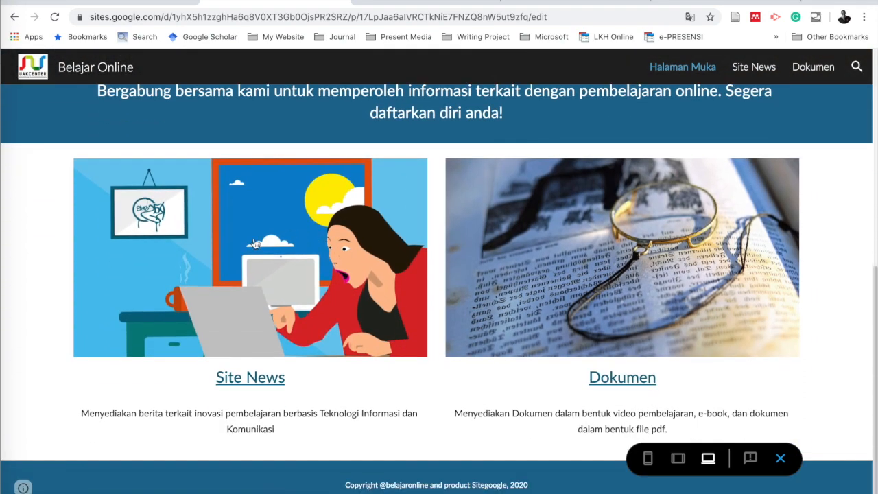
left_click(257, 288)
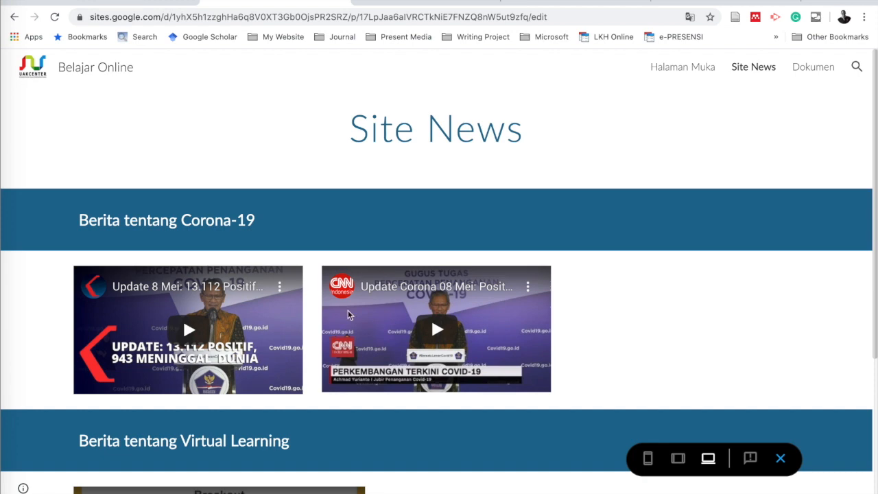
left_click(674, 72)
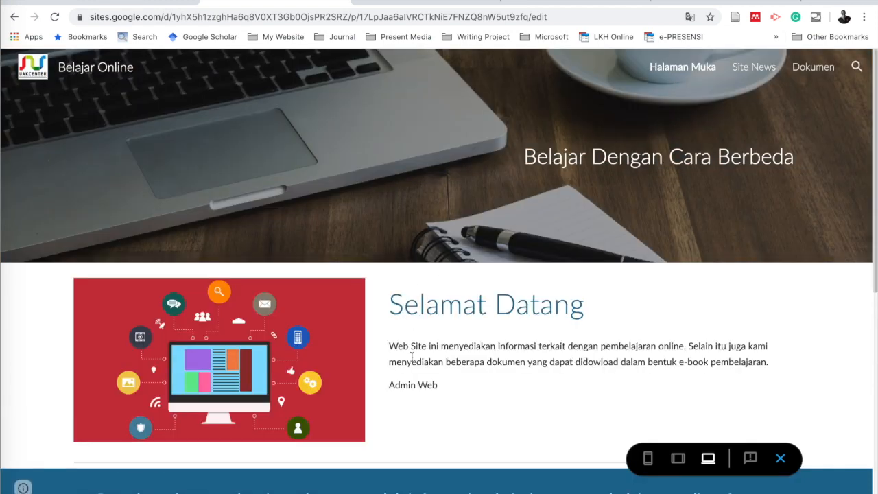
scroll(521, 305, "down", 5)
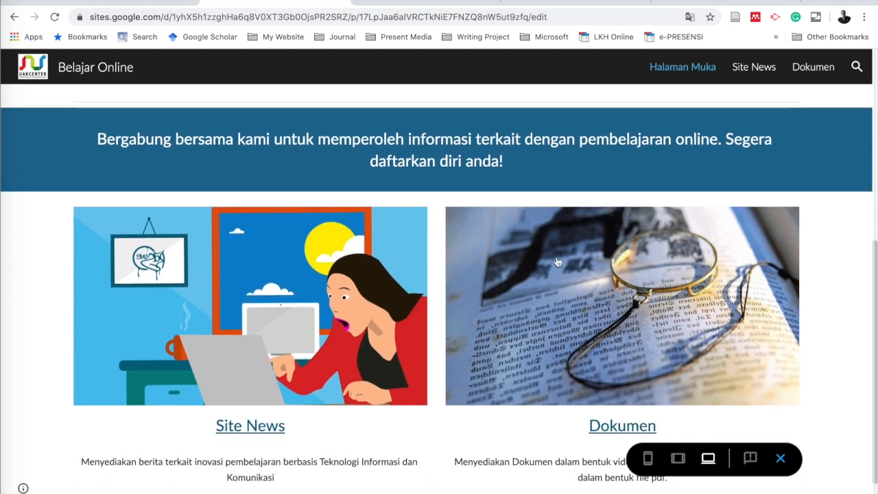
scroll(521, 280, "up", 5)
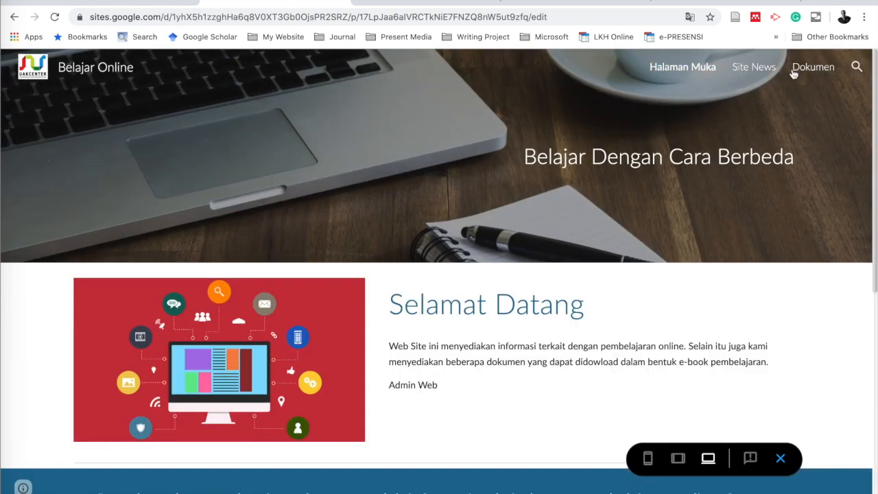
left_click(781, 458)
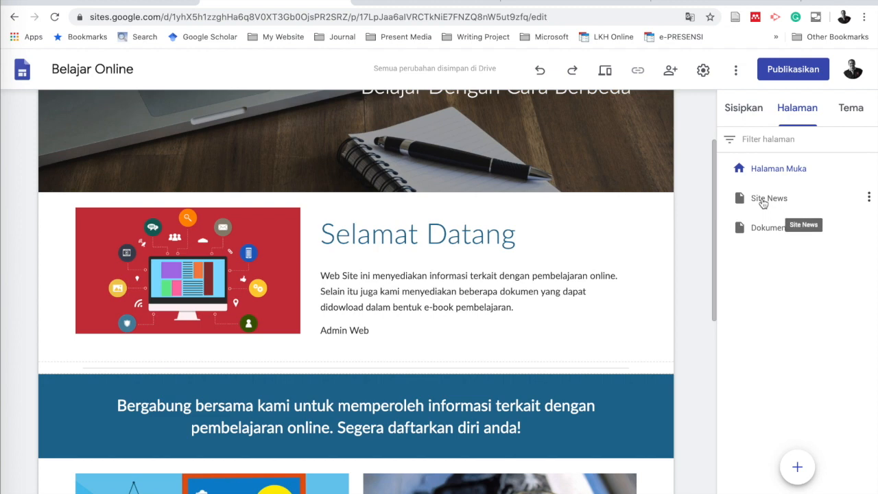
Step: Hide the Site News and Dokumen pages from the site navigation
left_click(764, 200)
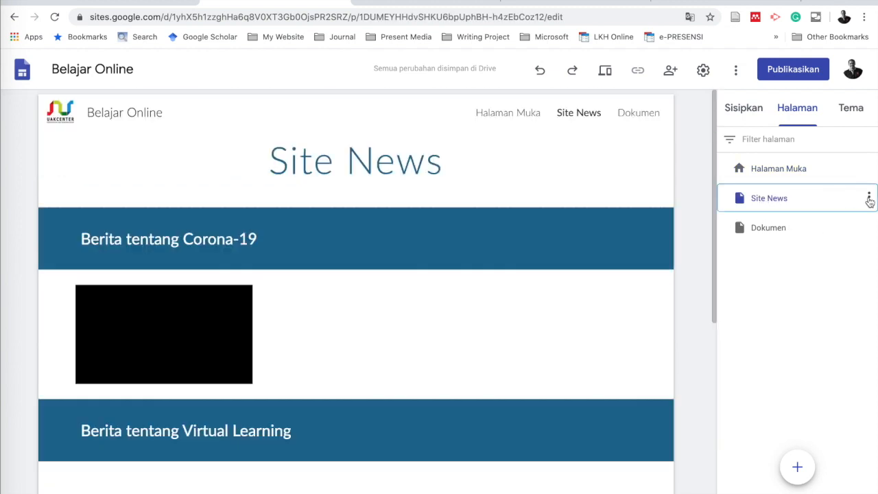
left_click(868, 198)
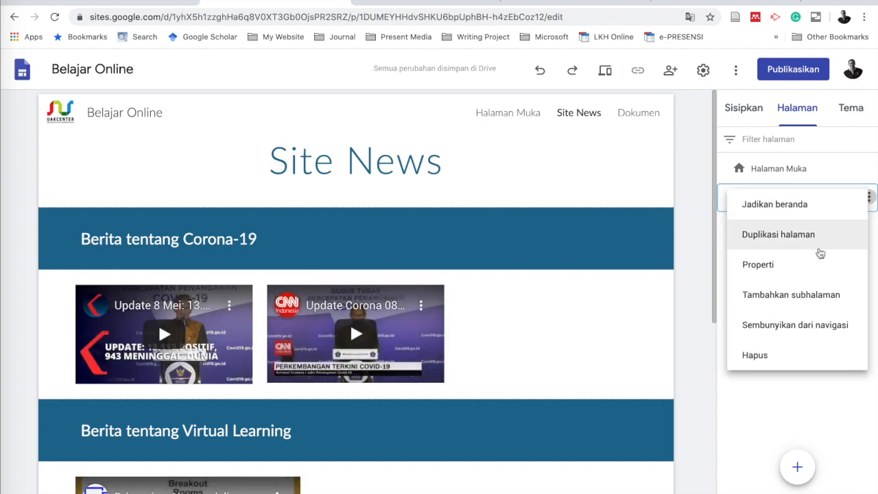
left_click(782, 332)
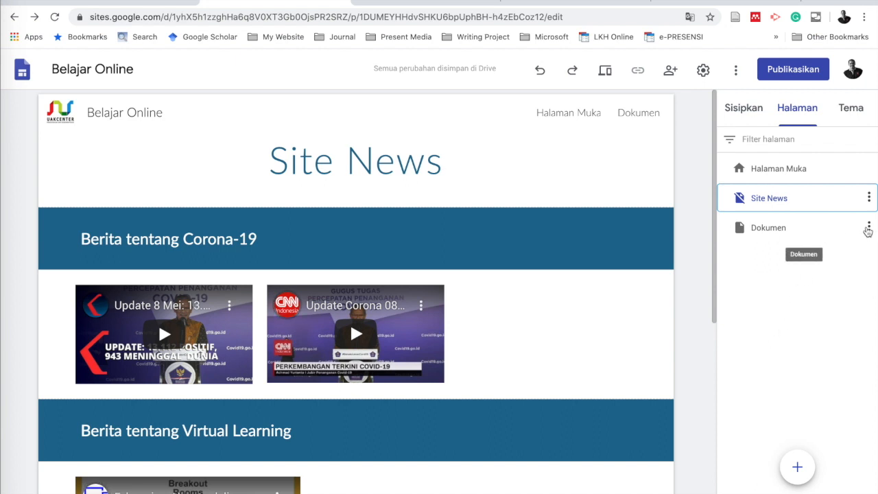
left_click(869, 228)
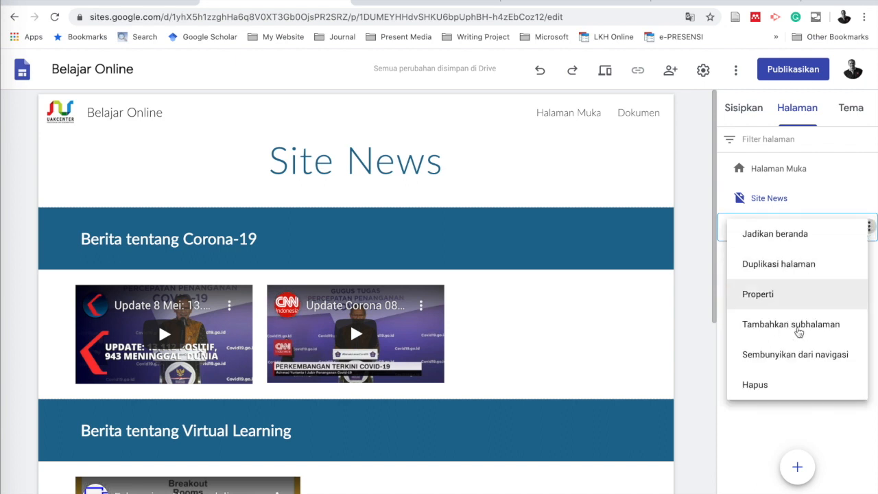
left_click(784, 361)
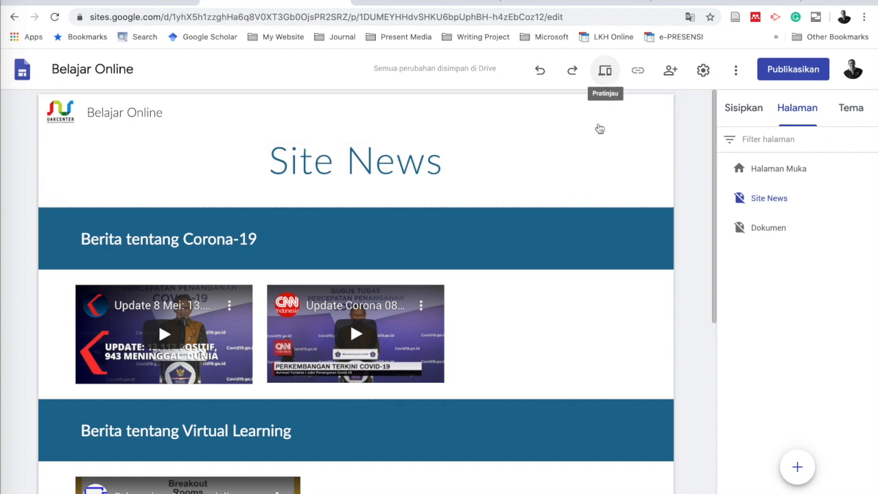
Step: Test the Site News image link on Halaman Muka in a site preview, and look over the Dokumen page in the editor
left_click(606, 74)
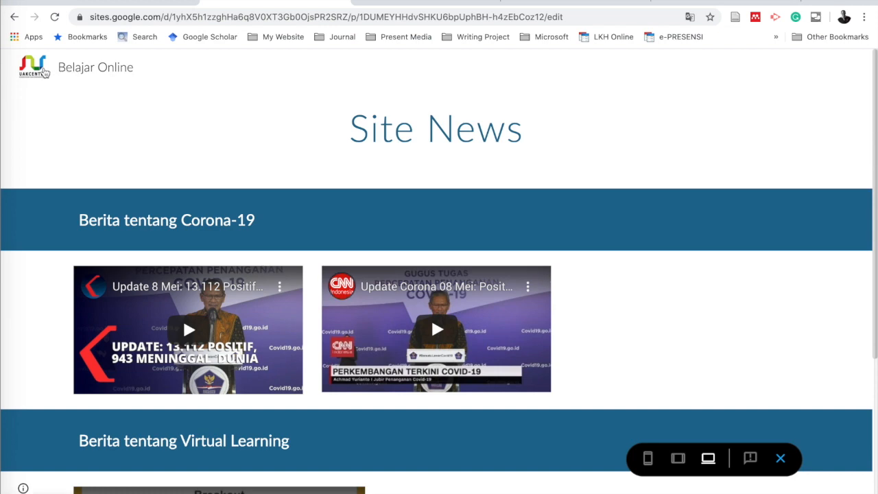
left_click(41, 73)
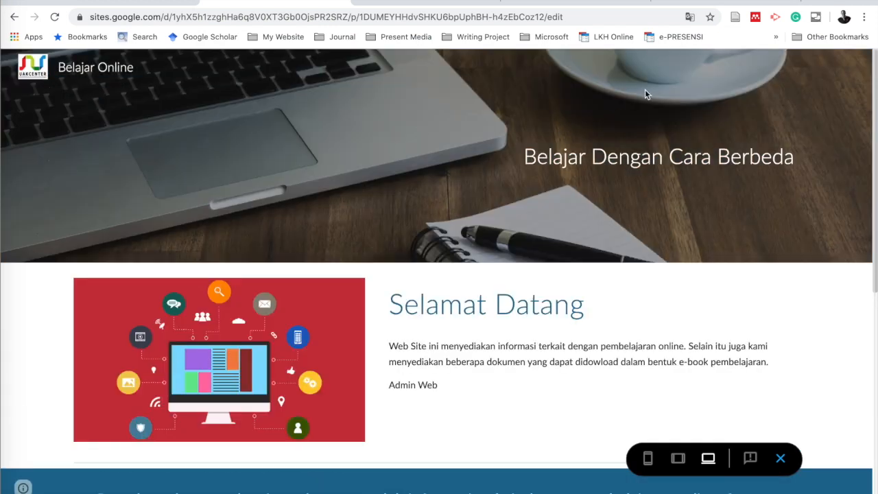
scroll(499, 362, "down", 5)
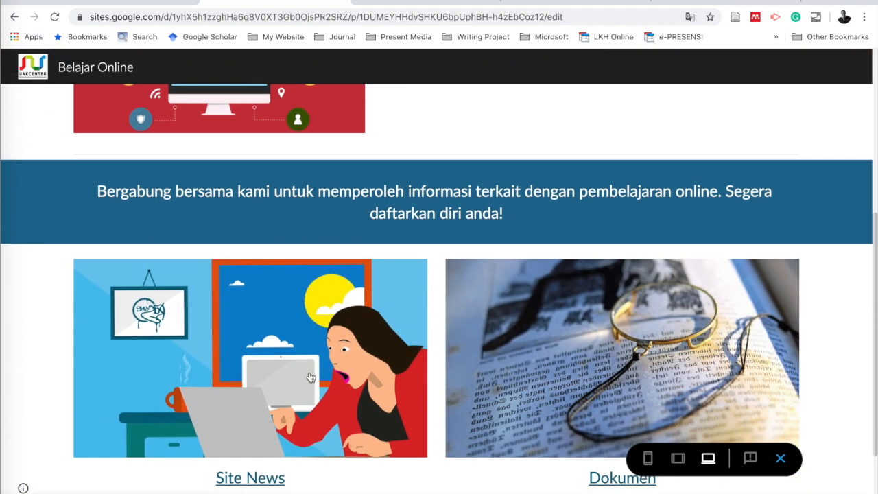
left_click(311, 377)
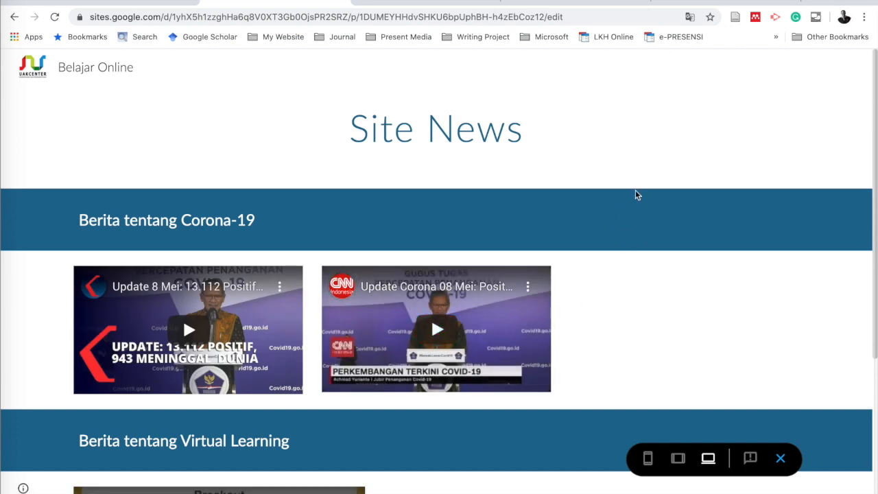
scroll(274, 394, "down", 3)
left_click(779, 459)
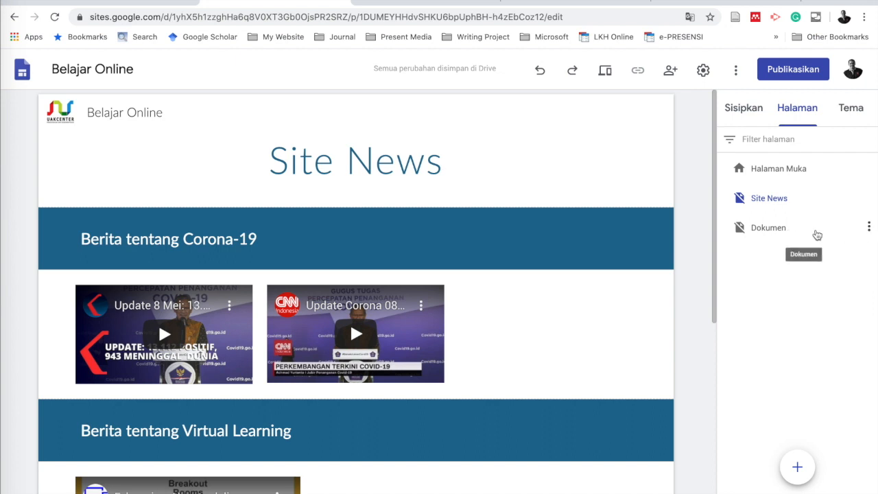
left_click(800, 234)
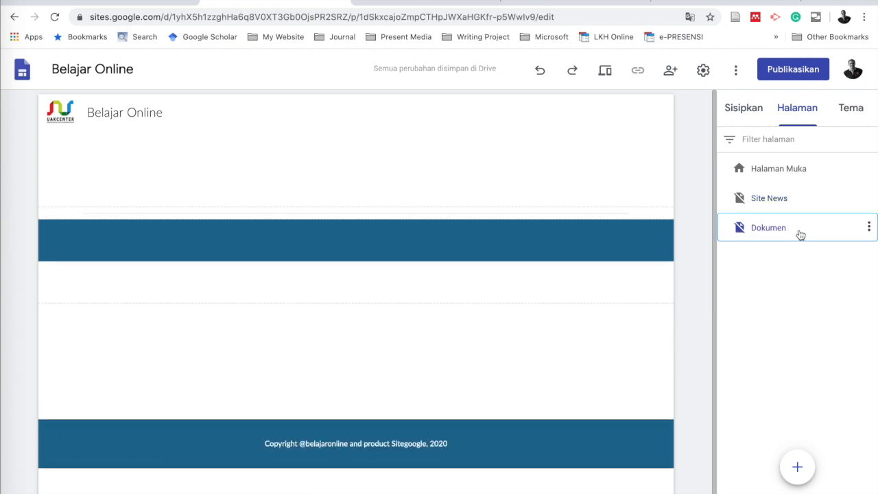
scroll(476, 370, "down", 2)
scroll(475, 370, "down", 1)
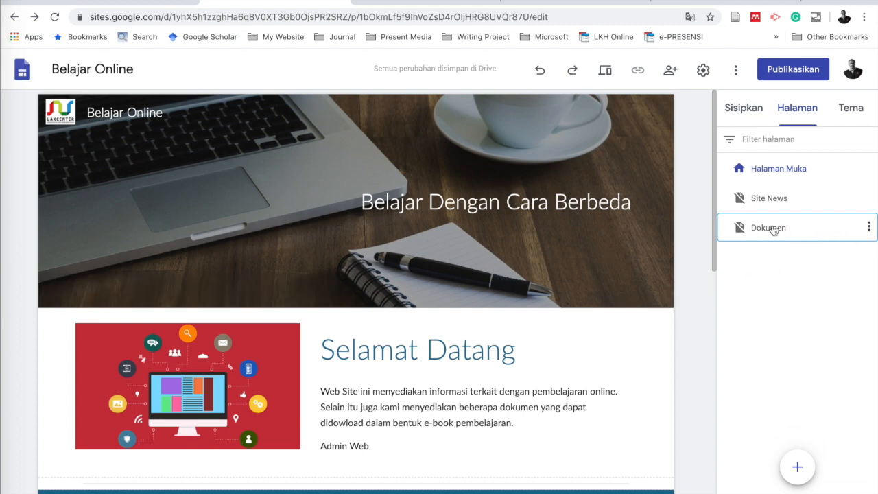
Step: Add a subpage named "Dokumen e-Book" under the Dokumen page
left_click(868, 227)
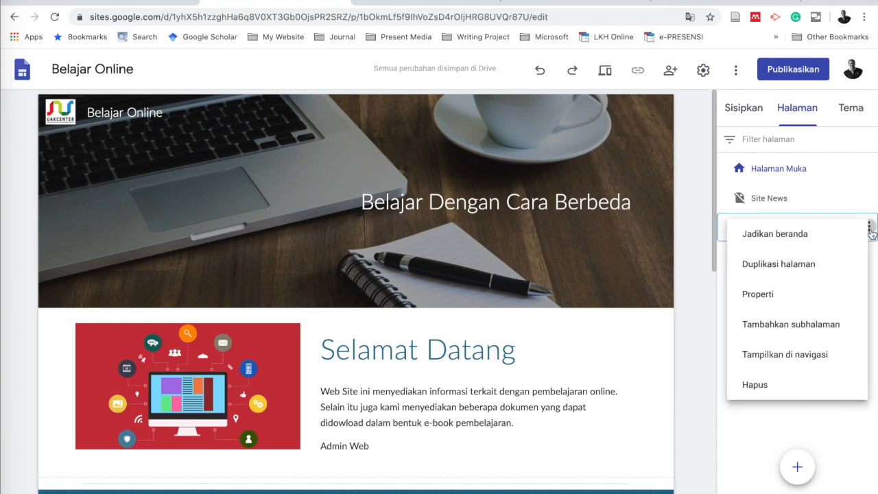
left_click(779, 330)
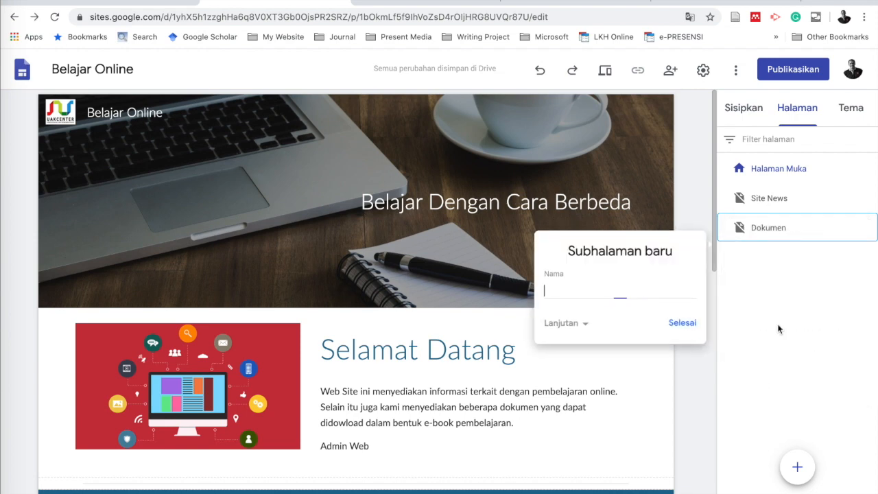
type("Dokumen e-Book")
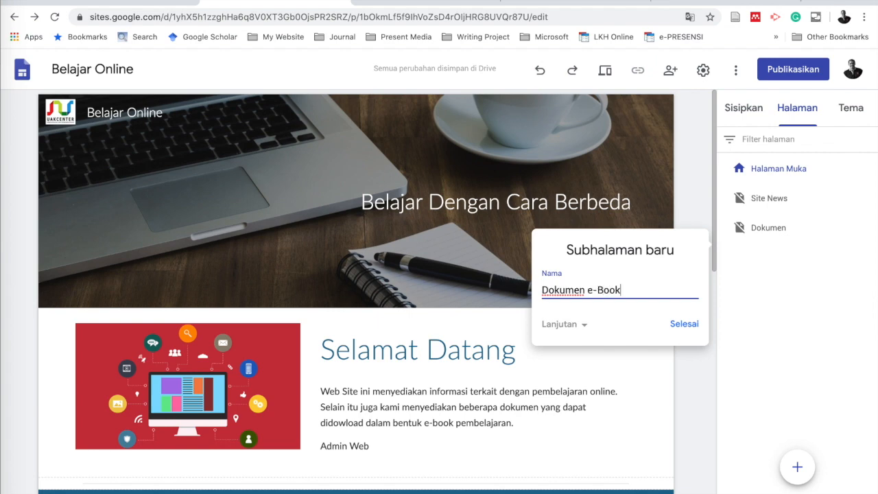
left_click(683, 323)
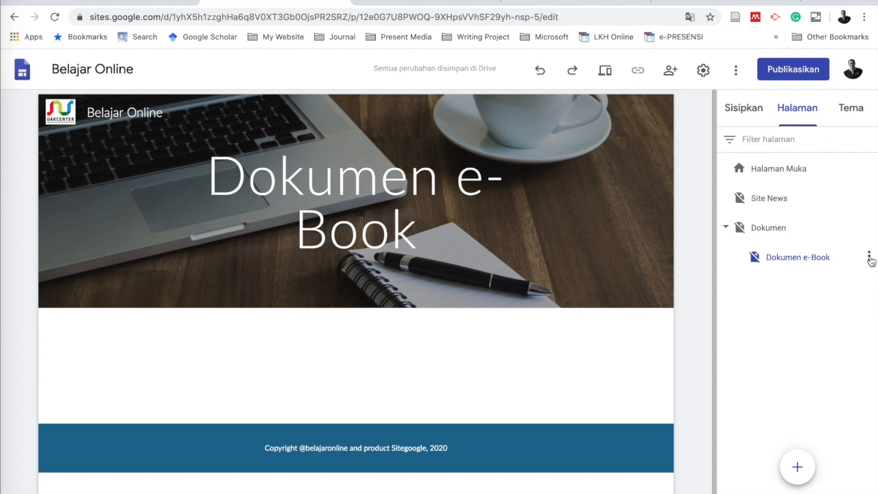
Step: Add a second subpage under Dokumen, named "Dokumen Bahan Ajar"
left_click(870, 228)
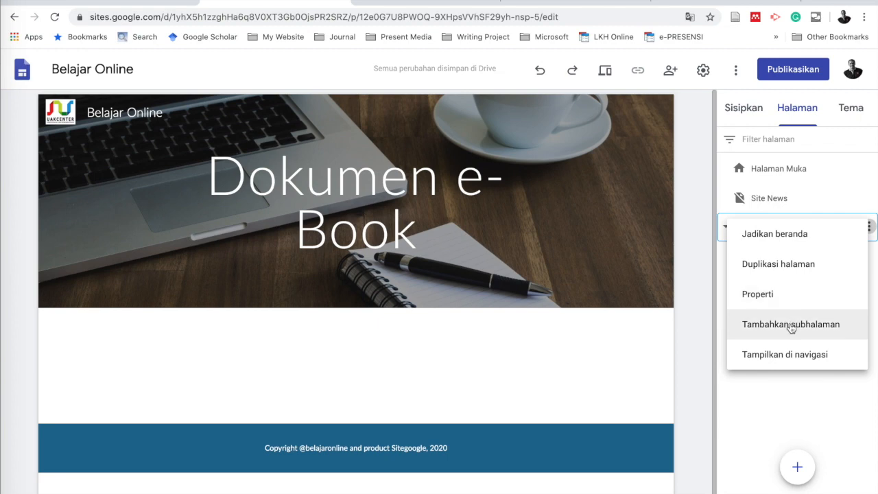
left_click(791, 326)
type("Dokumen Bahan Ajar")
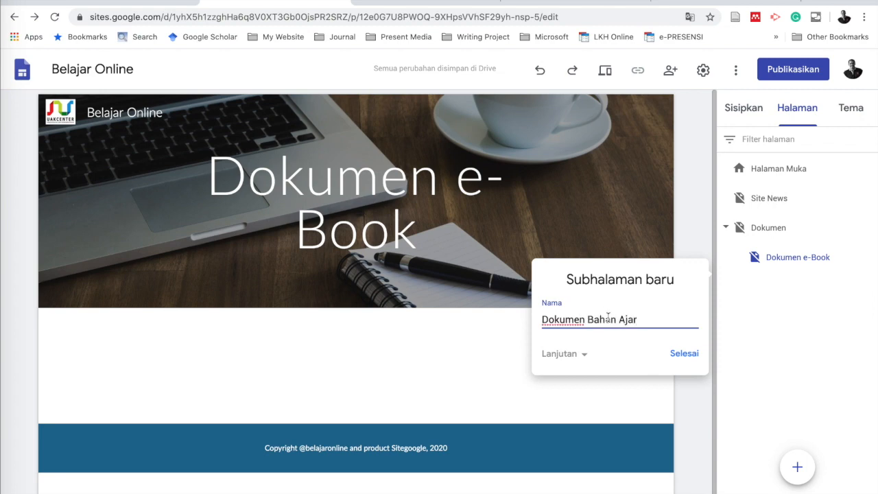
left_click(685, 354)
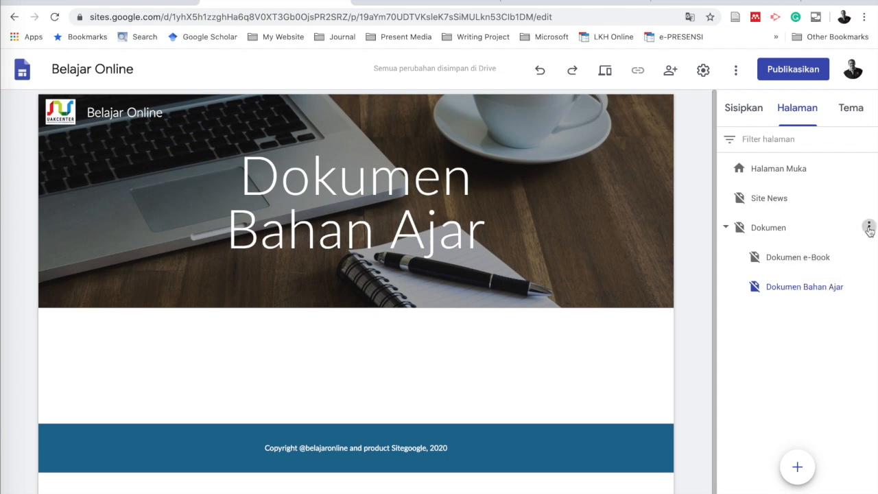
Step: Show the Dokumen page and its subpages Dokumen e-Book and Dokumen Bahan Ajar in the site navigation
left_click(869, 231)
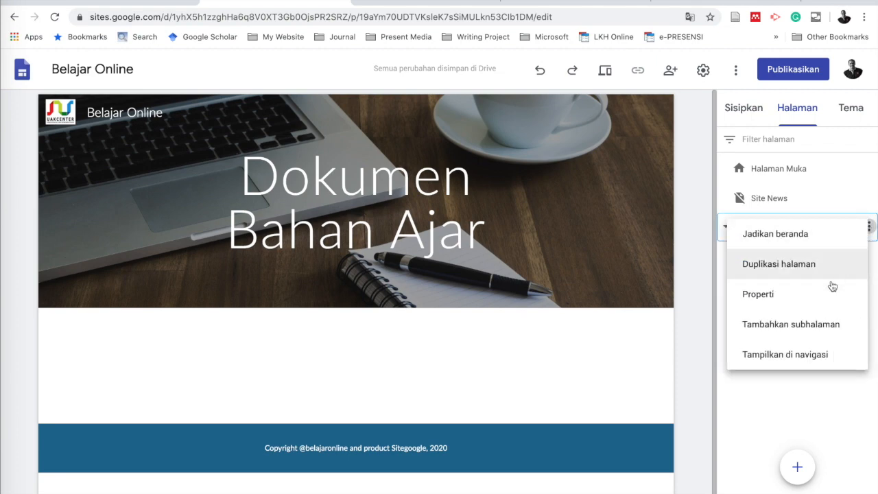
left_click(808, 356)
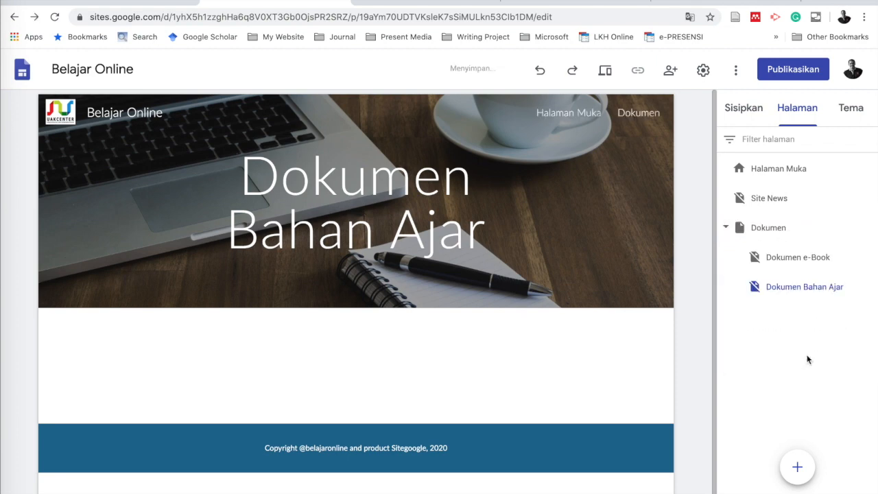
left_click(869, 258)
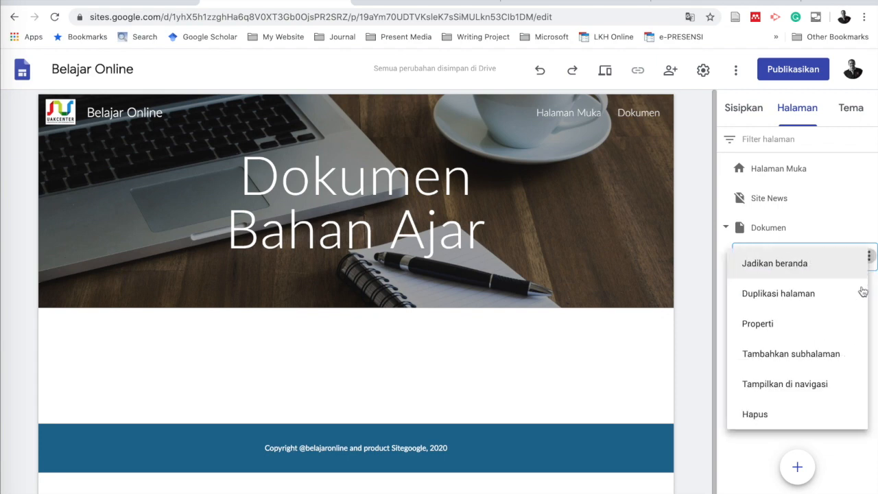
left_click(786, 385)
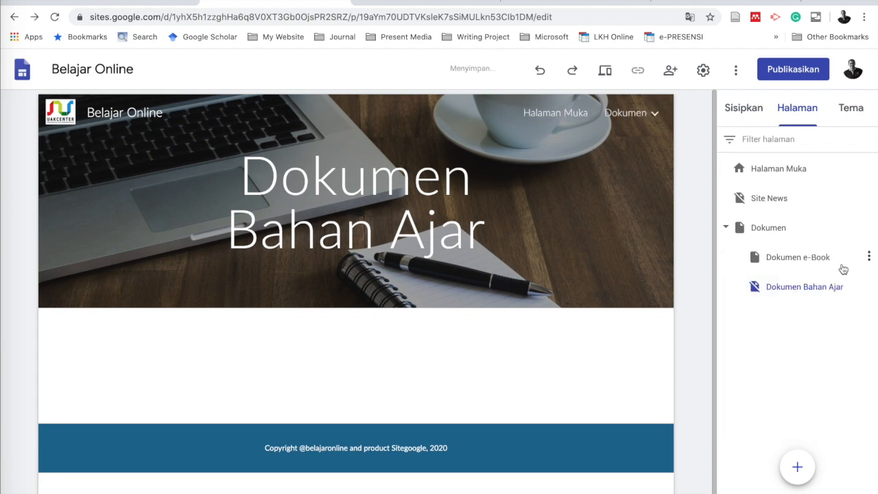
left_click(867, 287)
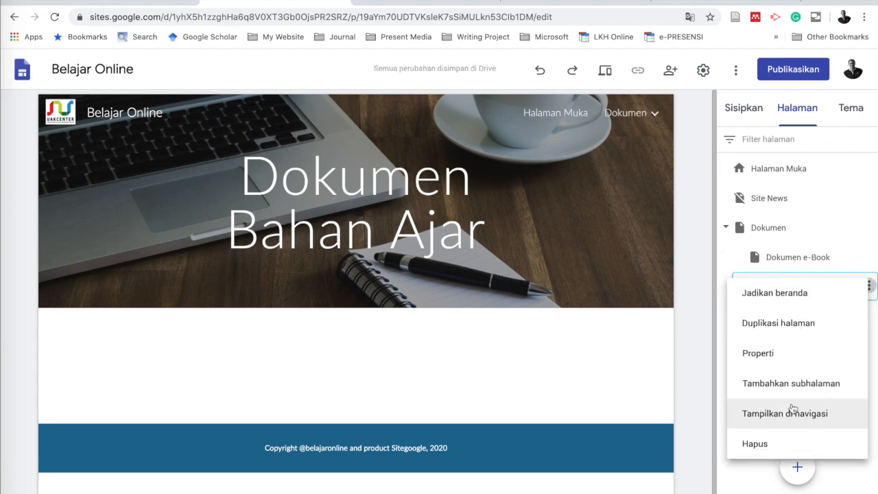
left_click(784, 416)
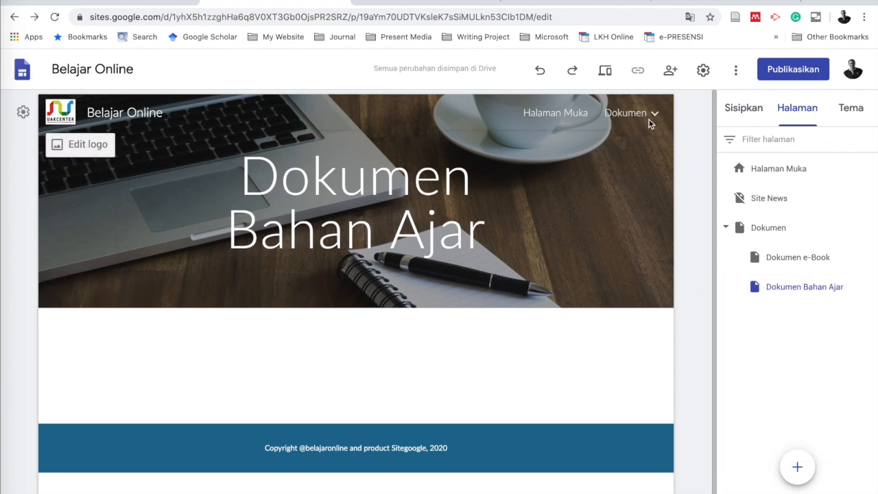
Step: Check the Dokumen e-Book subpage through the site's Dokumen navigation, and review the contents of the Dokumen page
mouse_move(656, 120)
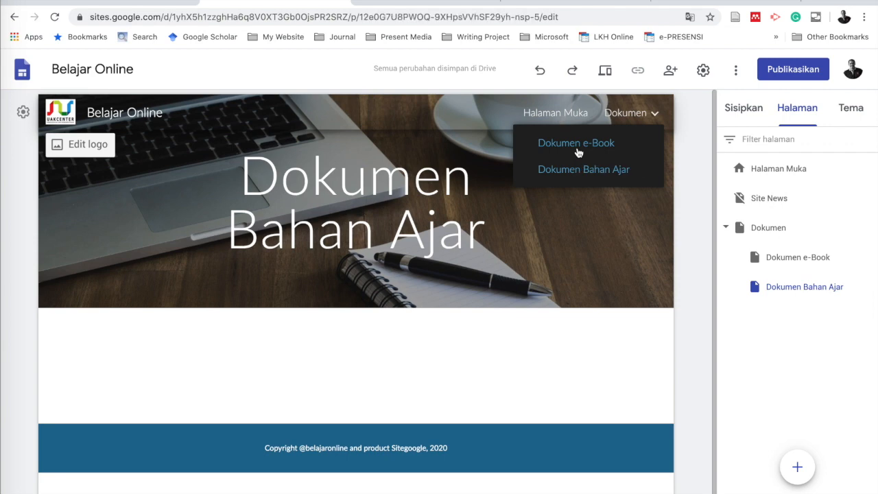
left_click(579, 152)
scroll(350, 367, "down", 1)
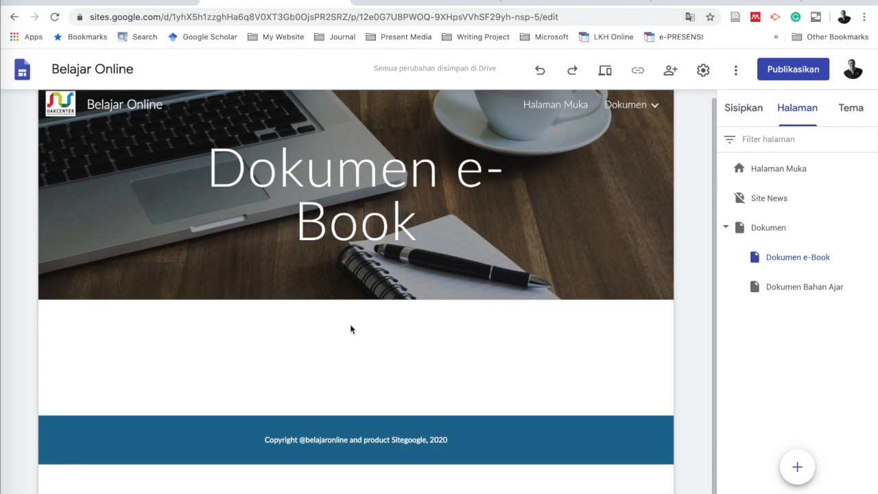
left_click(753, 232)
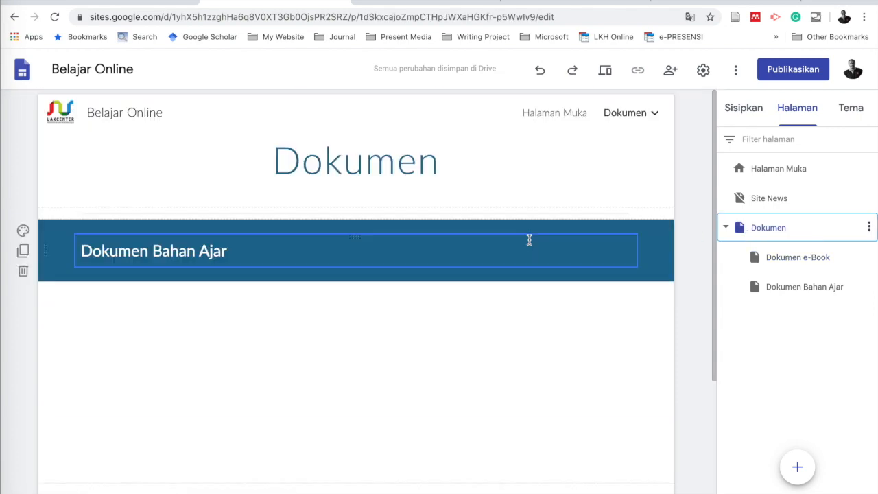
scroll(393, 357, "down", 2)
scroll(394, 357, "up", 1)
scroll(393, 356, "up", 1)
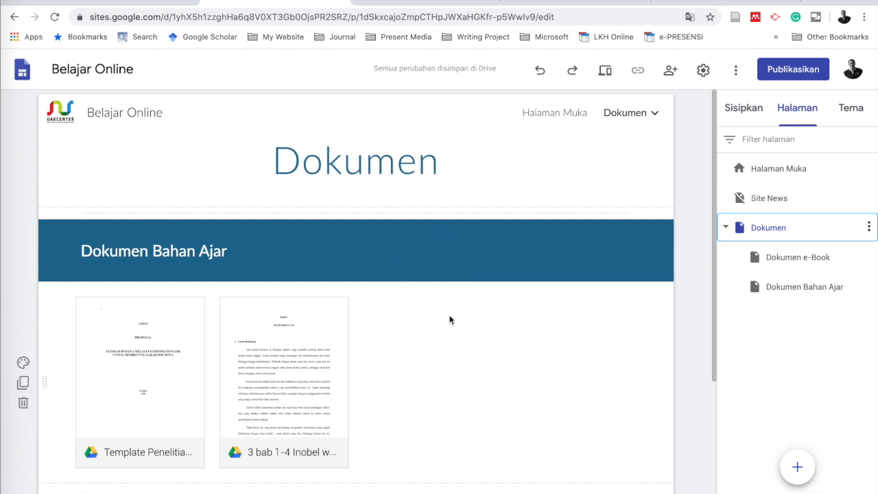
Step: Return to Halaman Muka through the site navigation and review its welcome text and the Site News and Dokumen sections
left_click(547, 118)
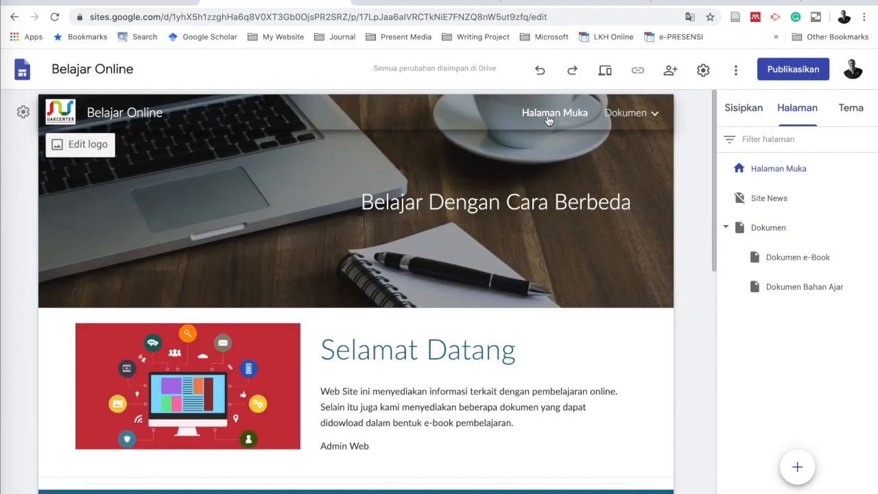
scroll(488, 410, "down", 6)
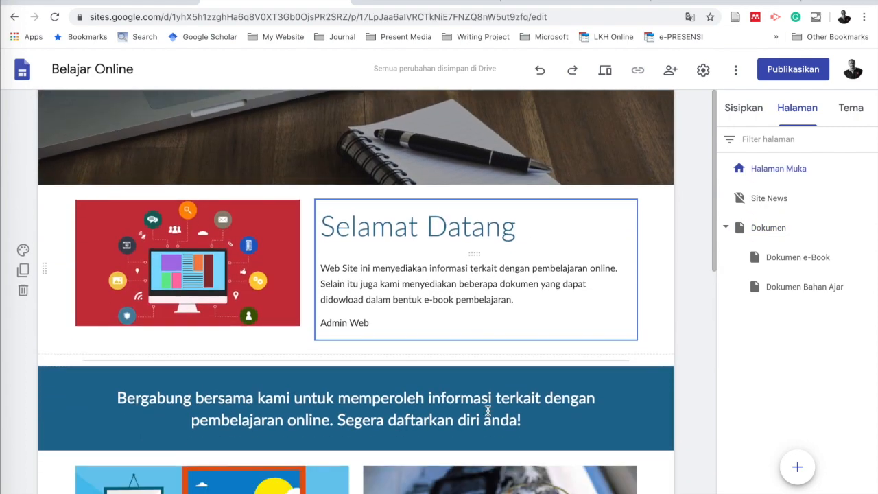
scroll(488, 411, "down", 1)
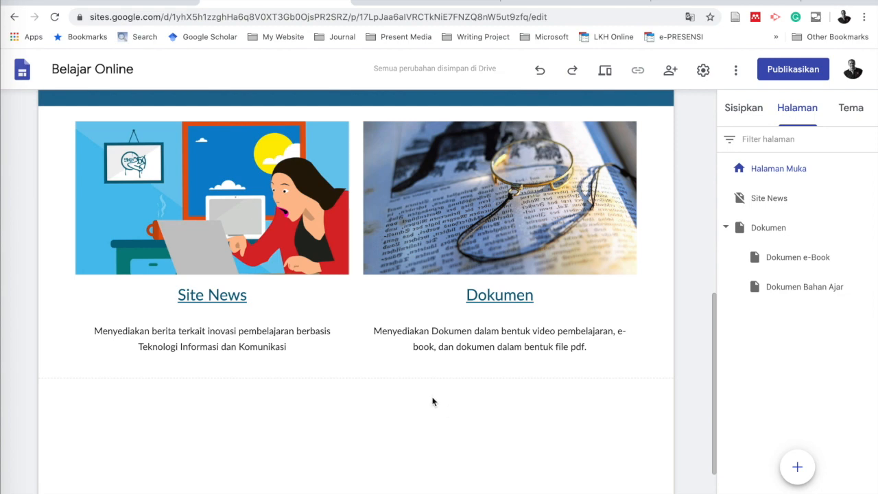
scroll(366, 370, "up", 3)
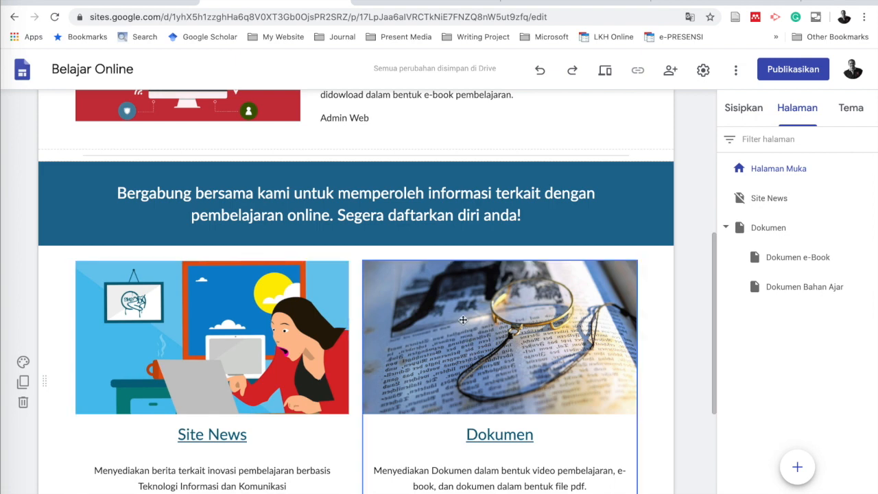
scroll(463, 320, "up", 2)
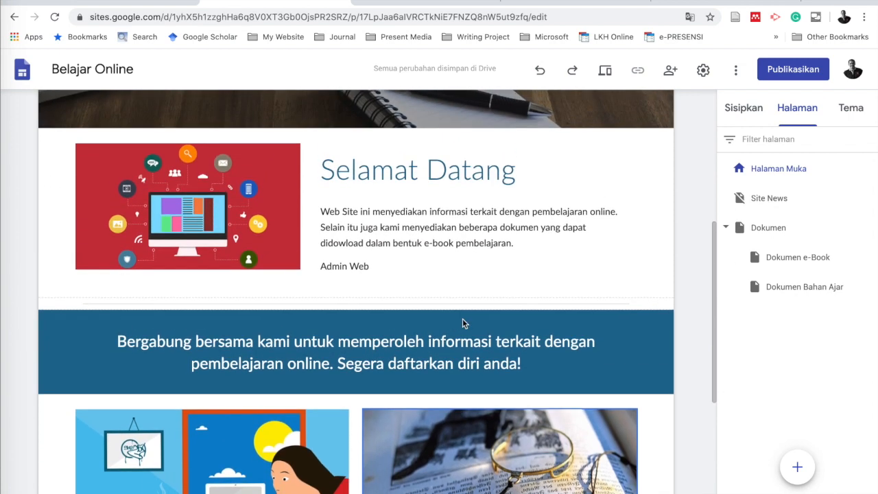